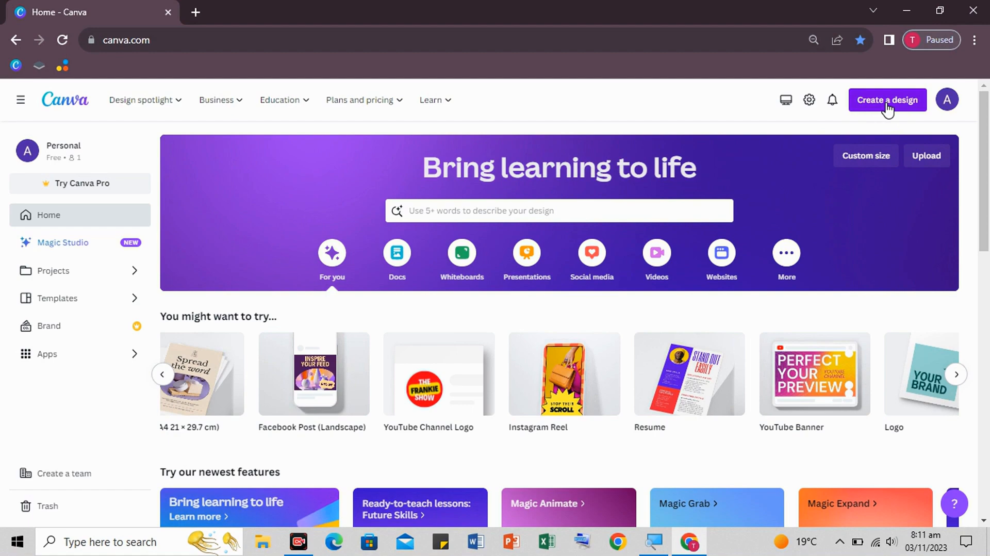
- Search Canva's home page for 'Resume or CV' templates, correcting the typo
left_click(879, 102)
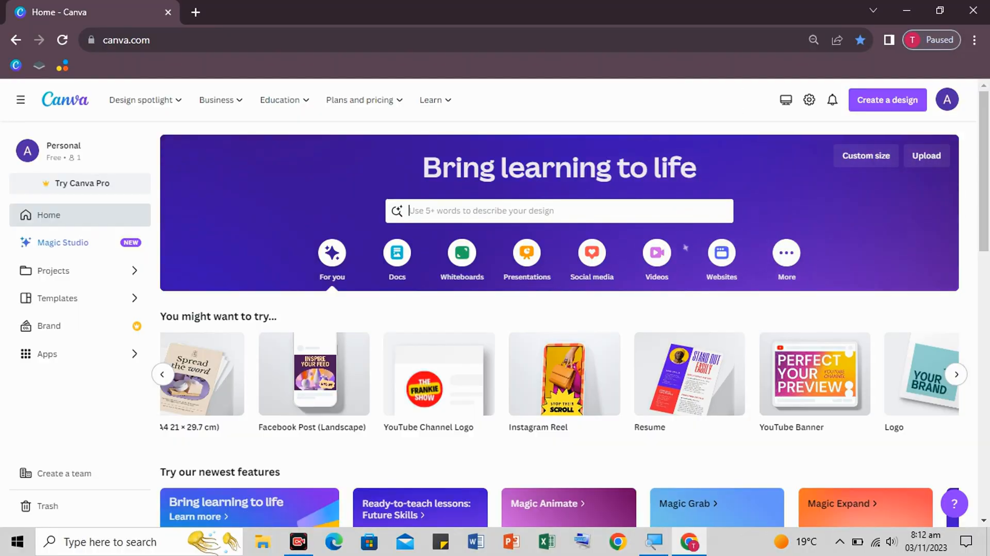
left_click(670, 211)
type("Resume")
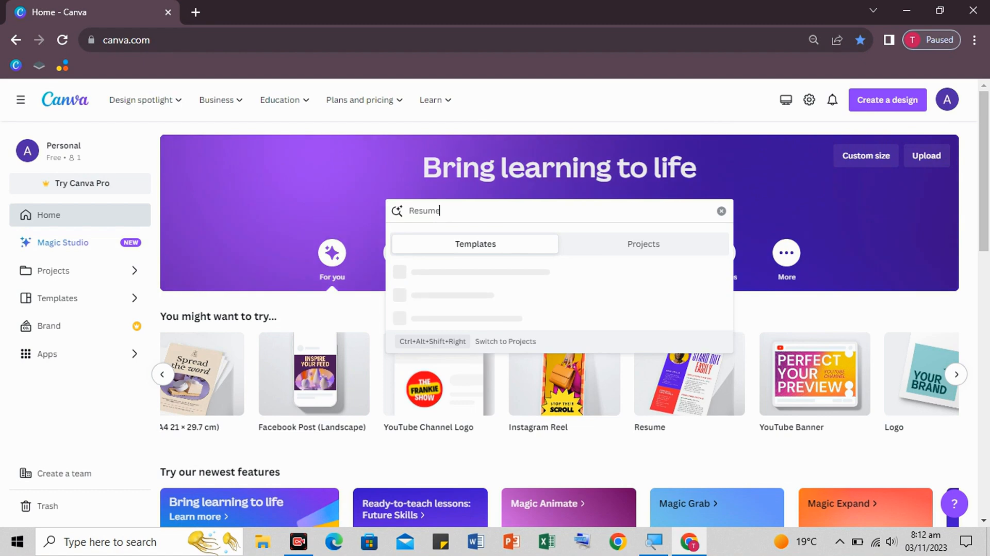
type(" or CB")
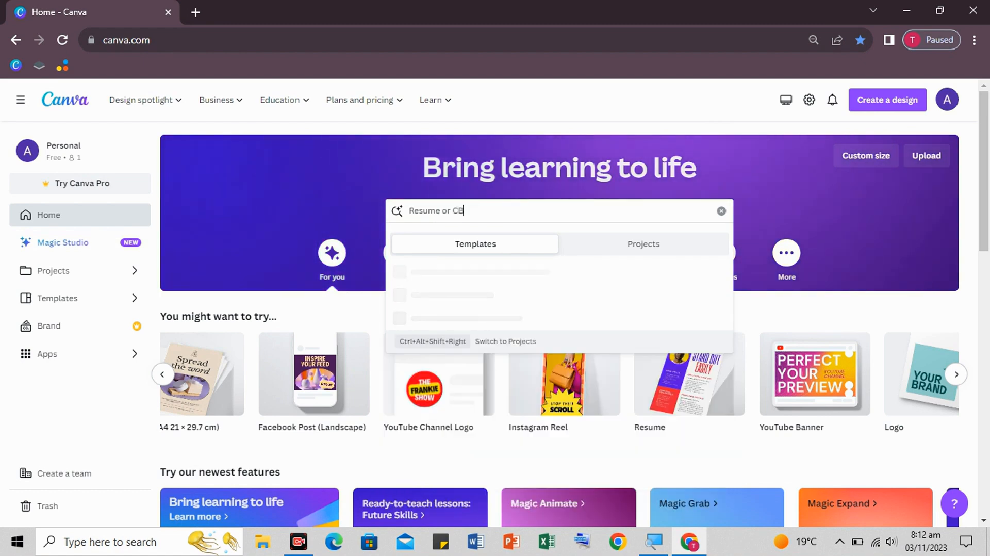
key("BackSpace")
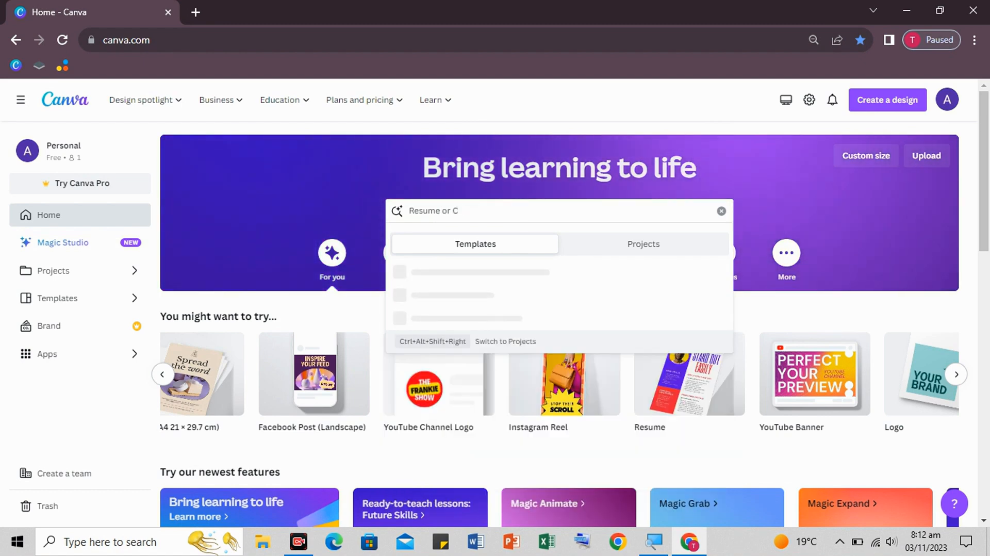
type("V")
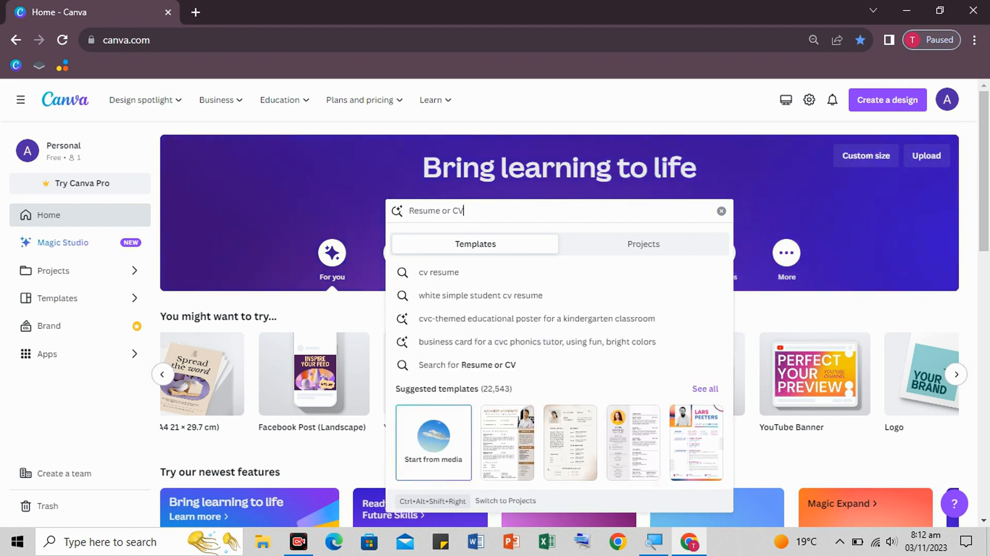
key("Return")
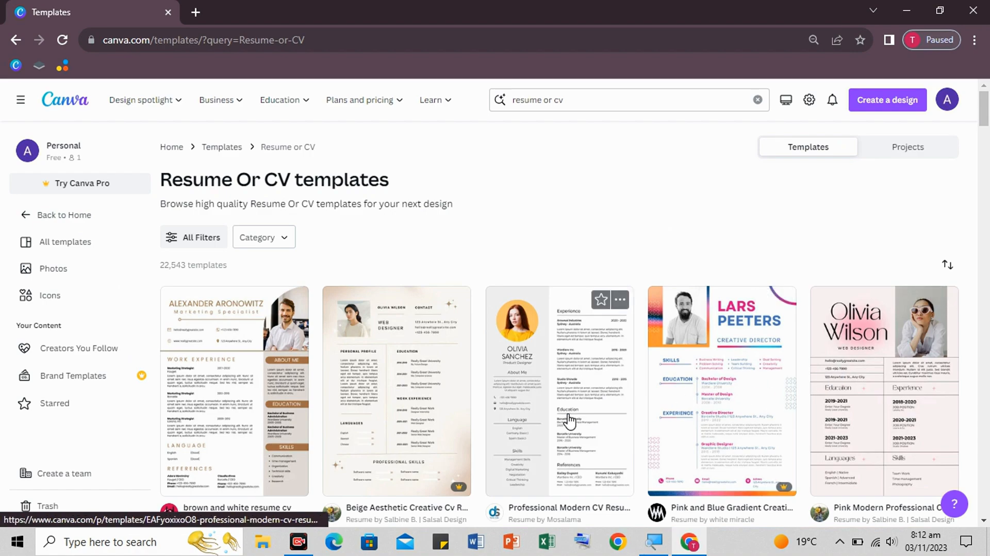
- Open the Black White Minimalist CV Resume template as an editable copy
scroll(569, 421, "down", 6)
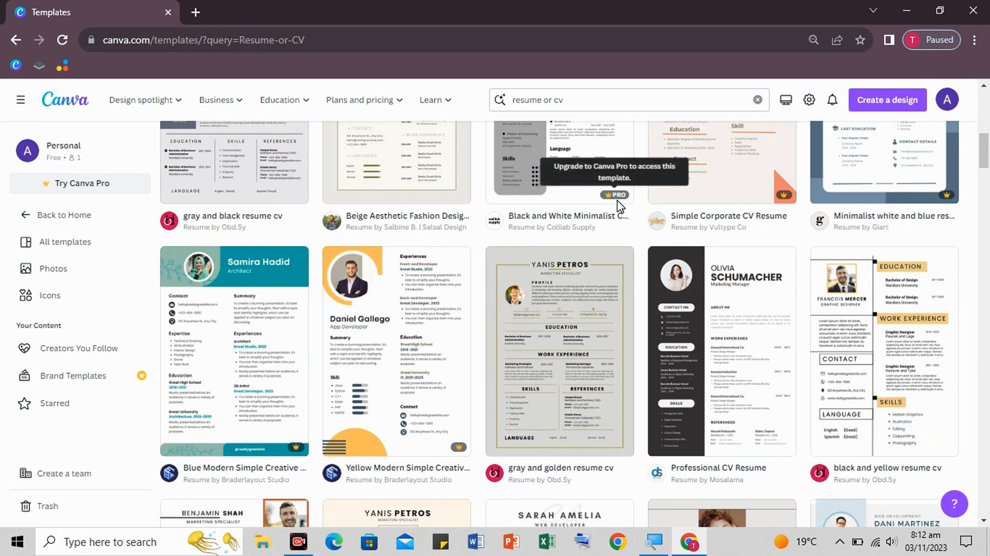
left_click(943, 200)
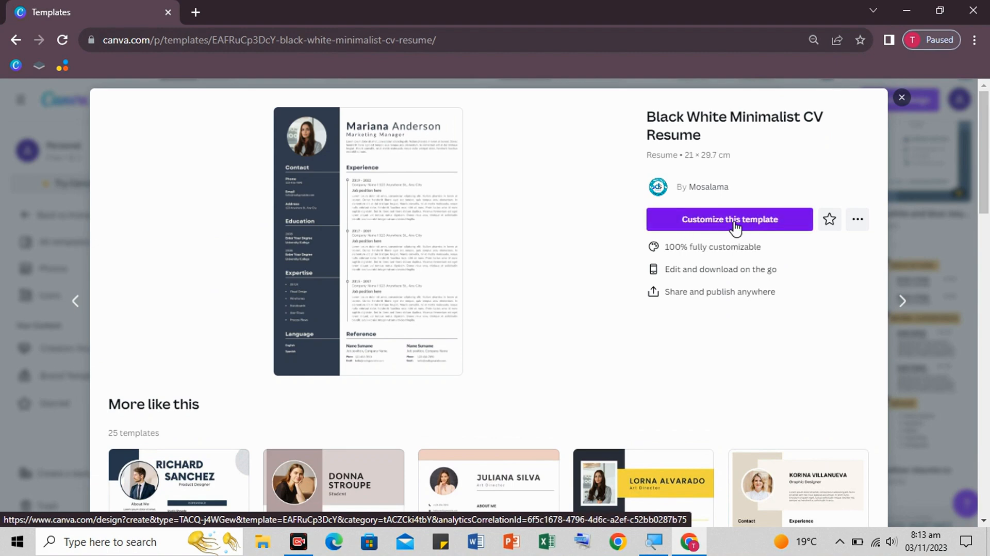
left_click(758, 227)
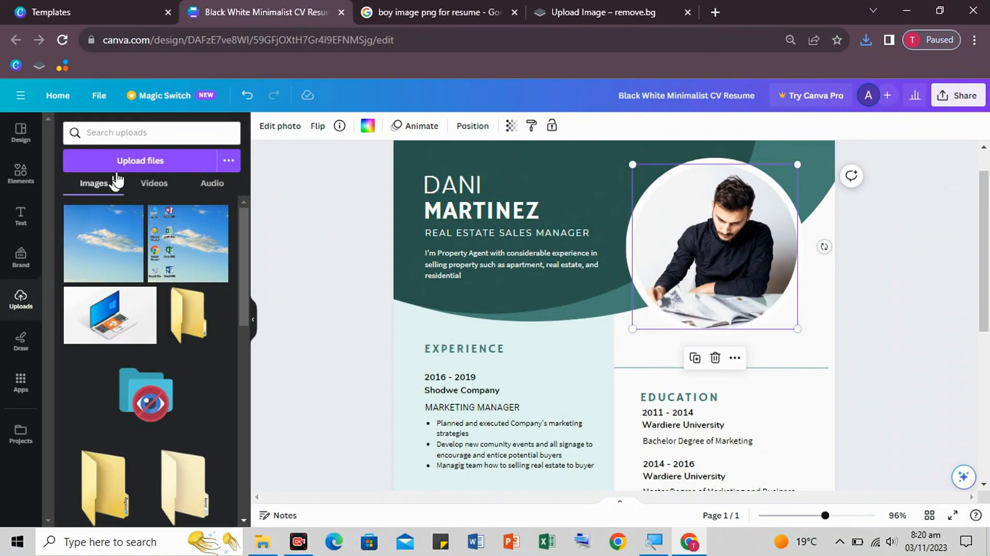
- Upload the background-removed portrait image from the Downloads folder
left_click(150, 162)
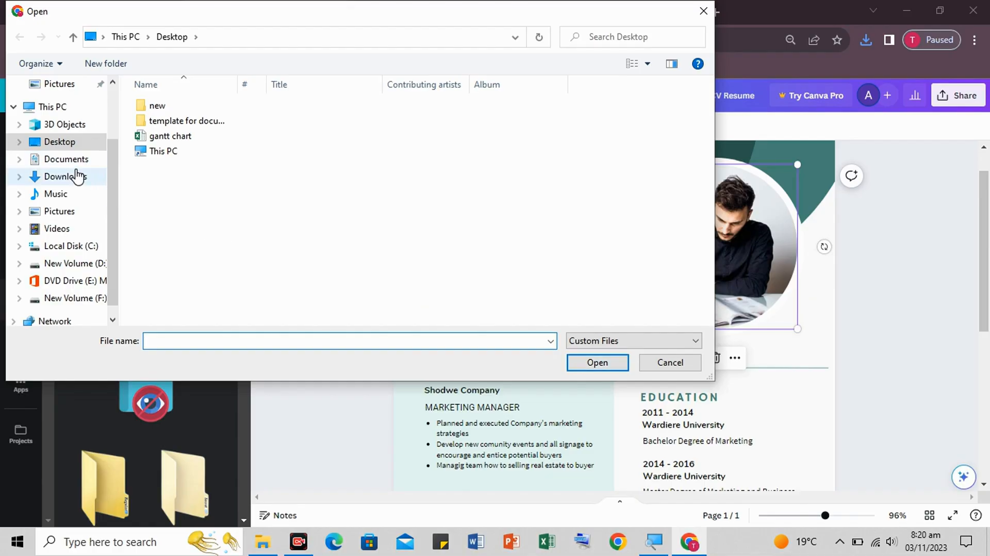
left_click(75, 177)
double_click(194, 127)
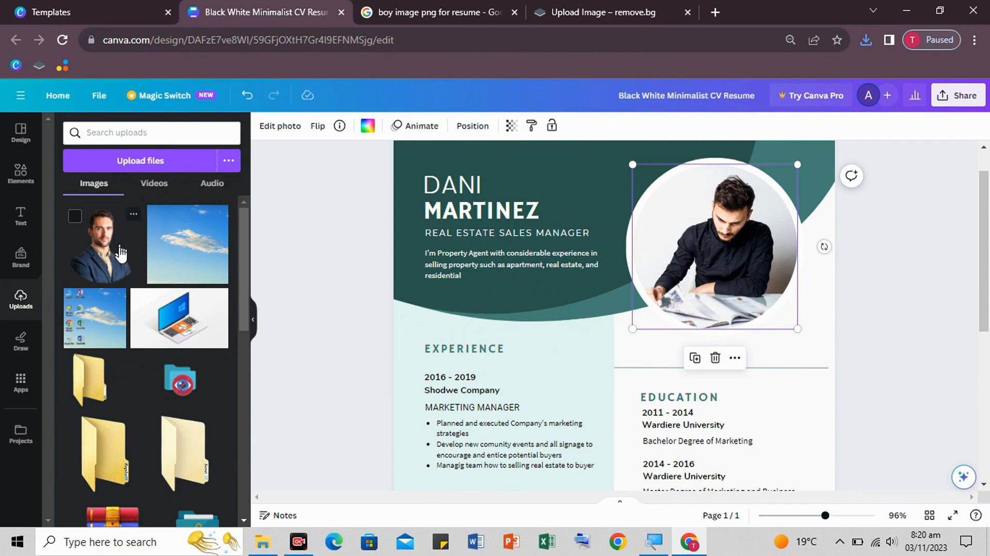
- Drop the uploaded portrait into the resume's circular photo frame
left_click_drag(113, 252, 722, 260)
left_click(877, 281)
left_click(707, 253)
left_click_drag(106, 256, 691, 239)
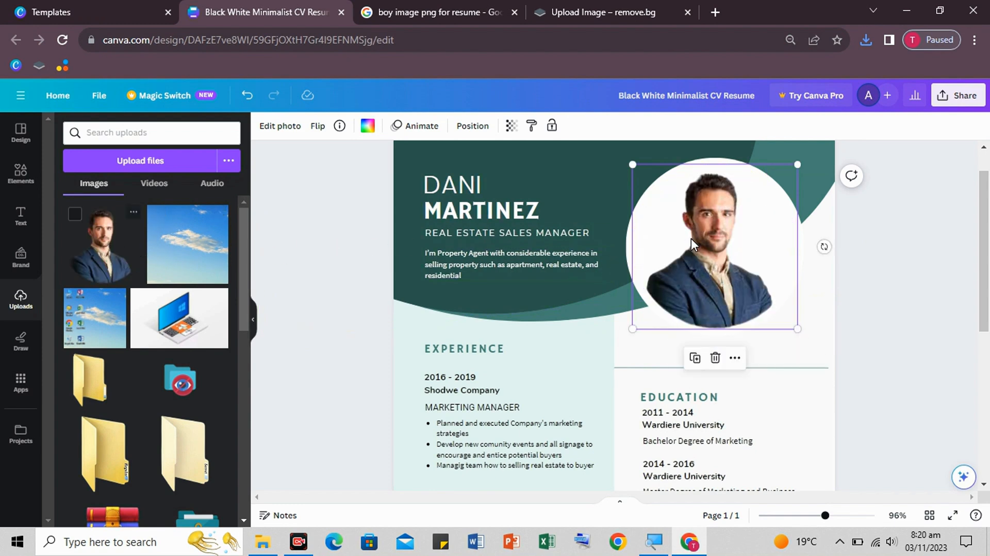
- Drag the portrait out of the circle frame to sit loose over the header
left_click(884, 310)
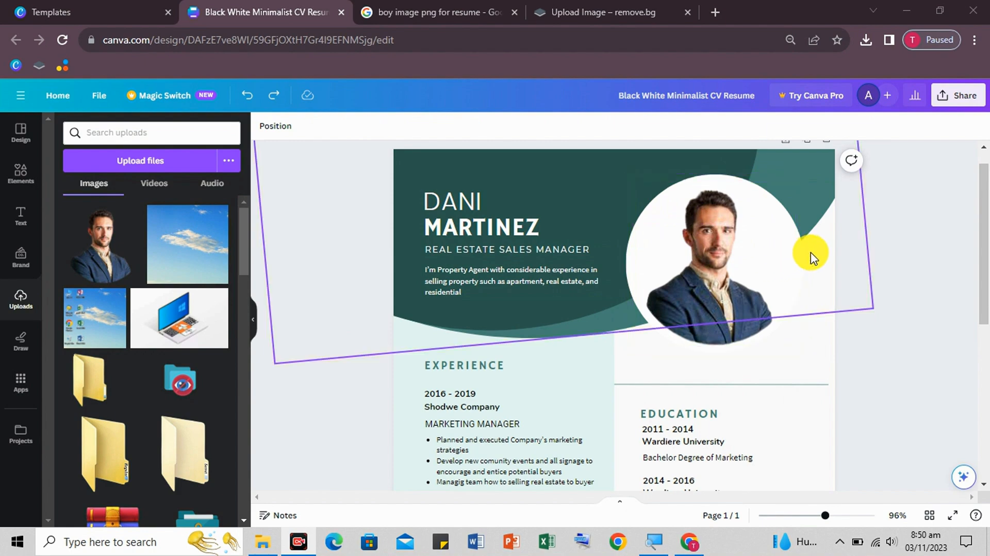
left_click_drag(750, 273, 609, 286)
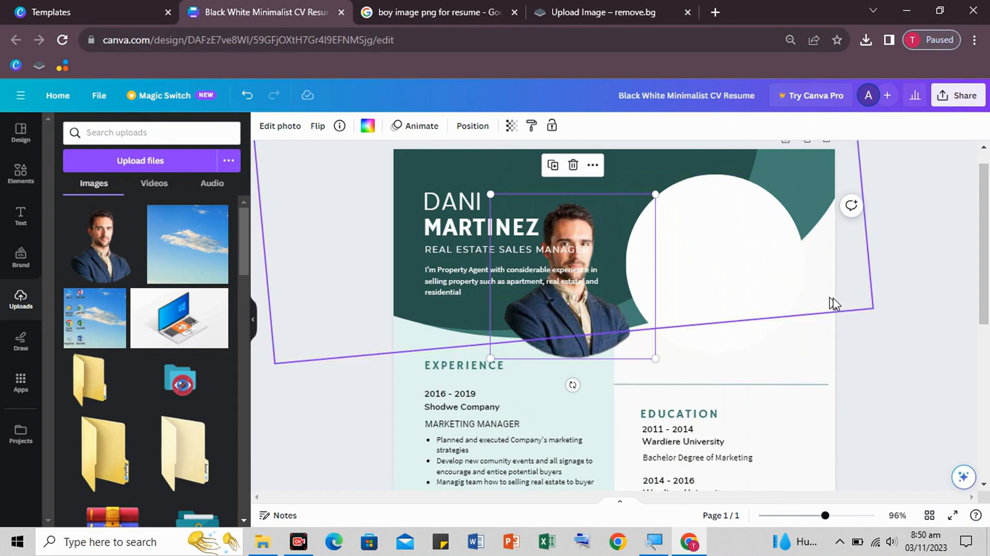
left_click(851, 307)
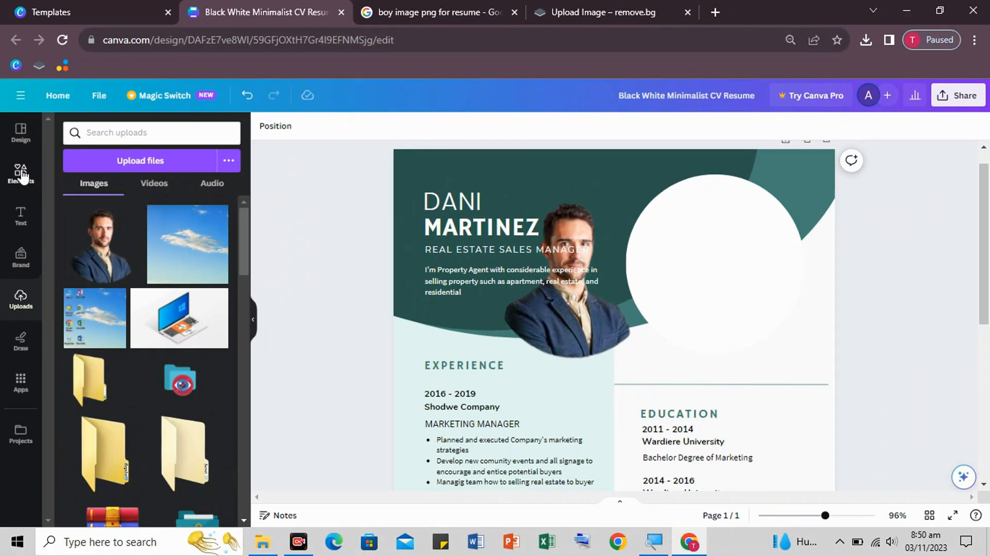
- Add a teal circle shape and resize it to fill the white ring
left_click(21, 177)
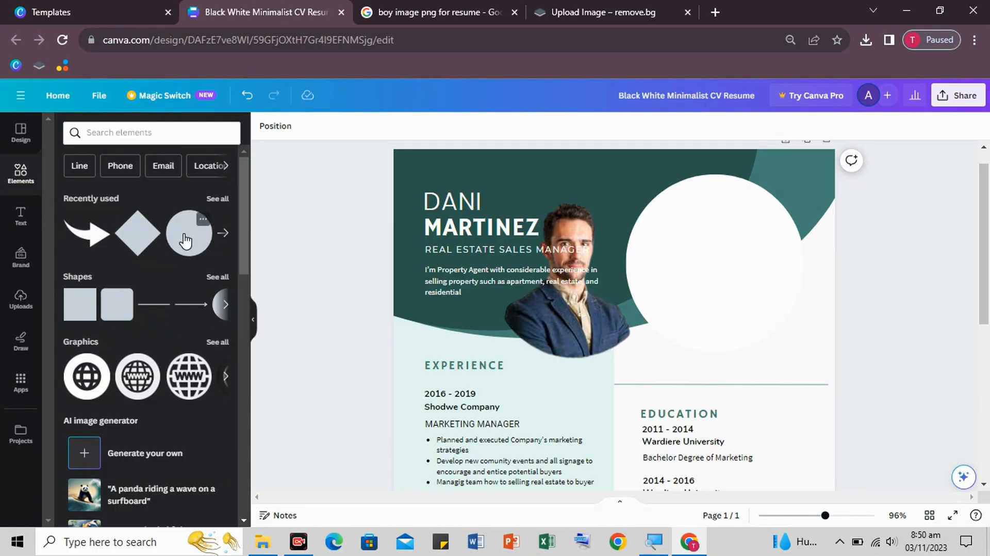
left_click_drag(186, 240, 677, 226)
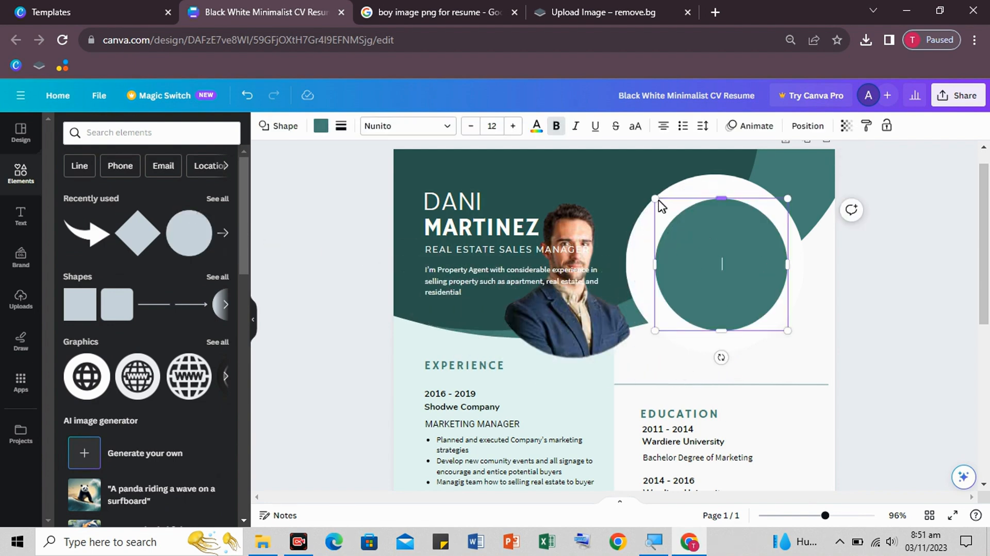
left_click_drag(657, 201, 628, 193)
left_click_drag(732, 233, 732, 238)
left_click_drag(640, 257, 635, 257)
left_click_drag(790, 256, 795, 258)
left_click_drag(636, 332, 633, 341)
- Place the portrait on the teal circle and send the circle backward behind it
left_click(725, 265)
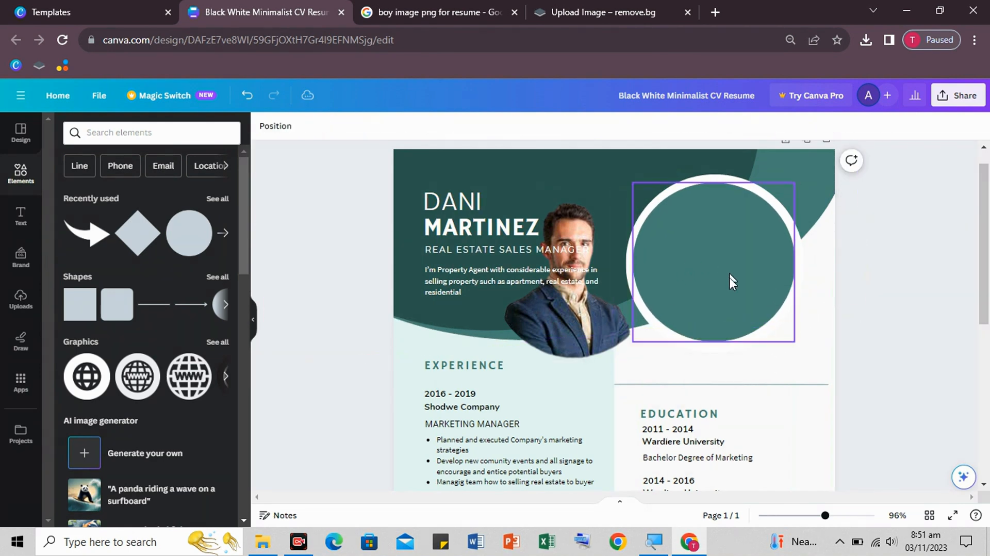
left_click(703, 282)
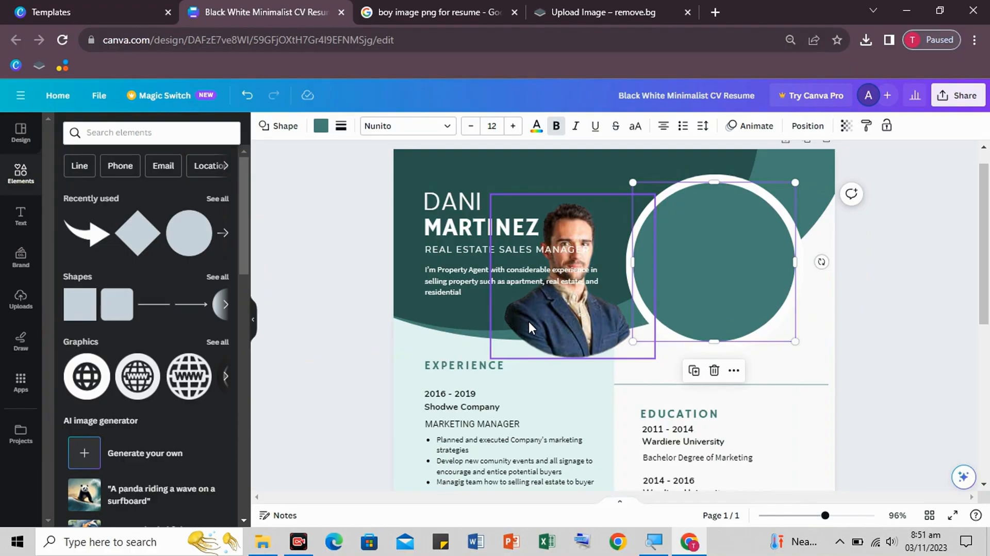
left_click(555, 317)
left_click_drag(555, 318, 695, 299)
right_click(694, 299)
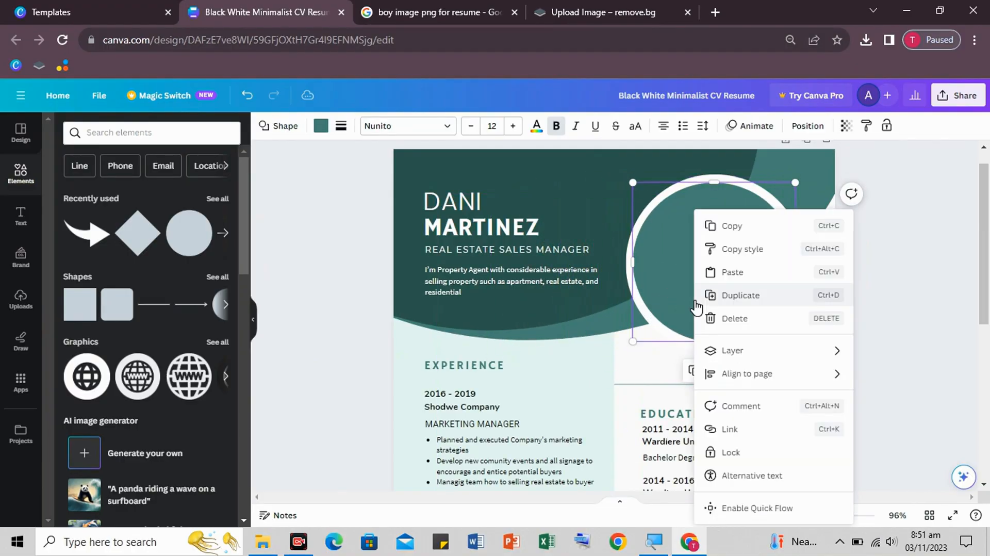
mouse_move(728, 355)
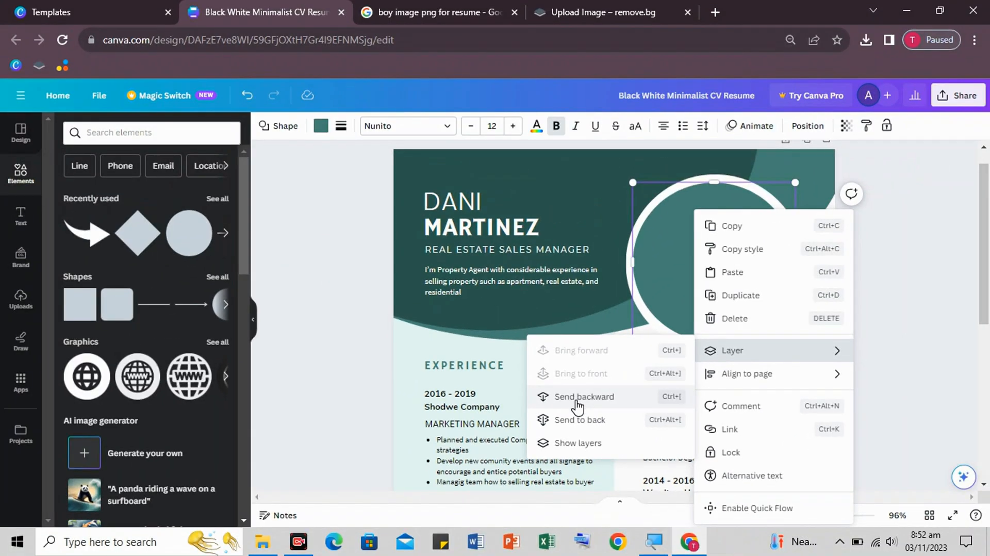
left_click(577, 406)
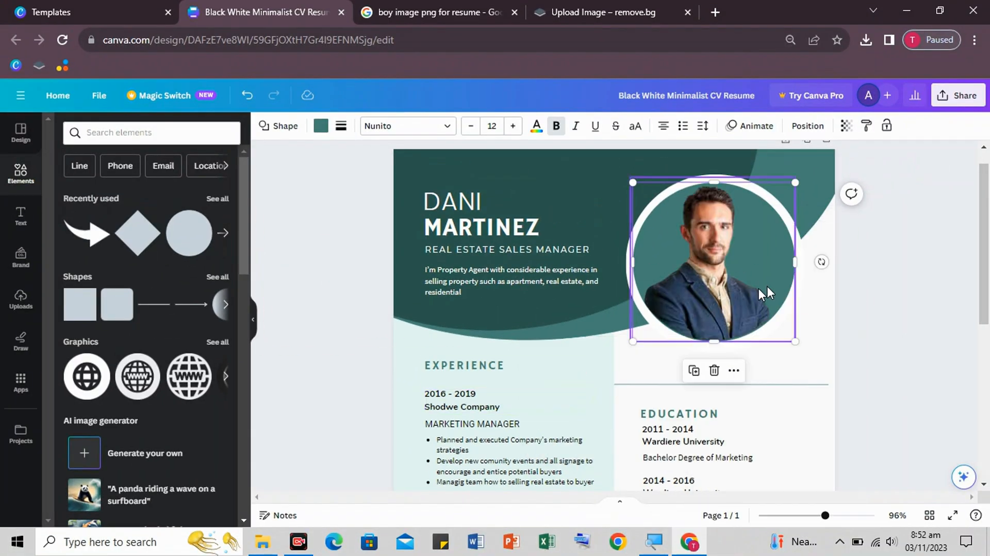
left_click(860, 313)
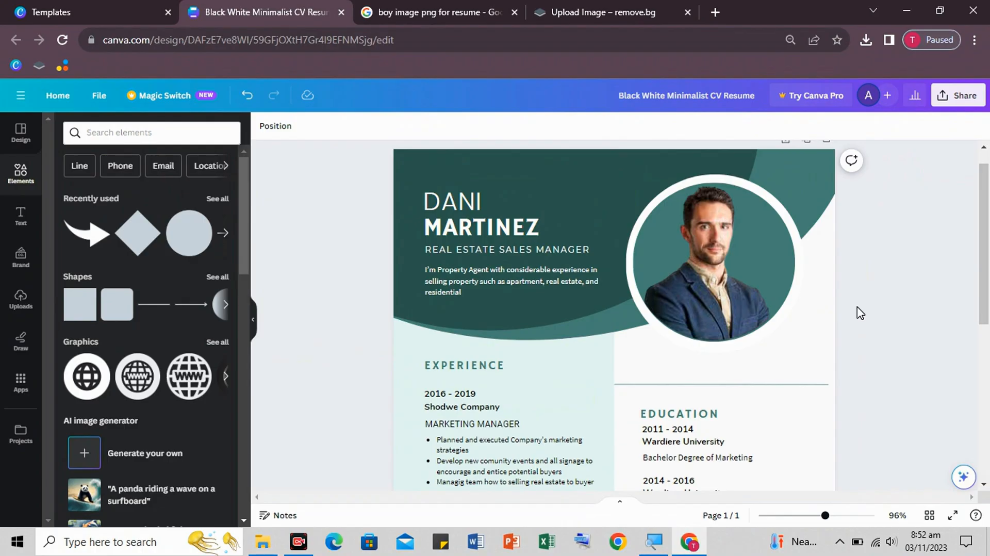
- Nudge the portrait right and overwrite the template's first name with the owner's first name
left_click_drag(741, 309, 741, 308)
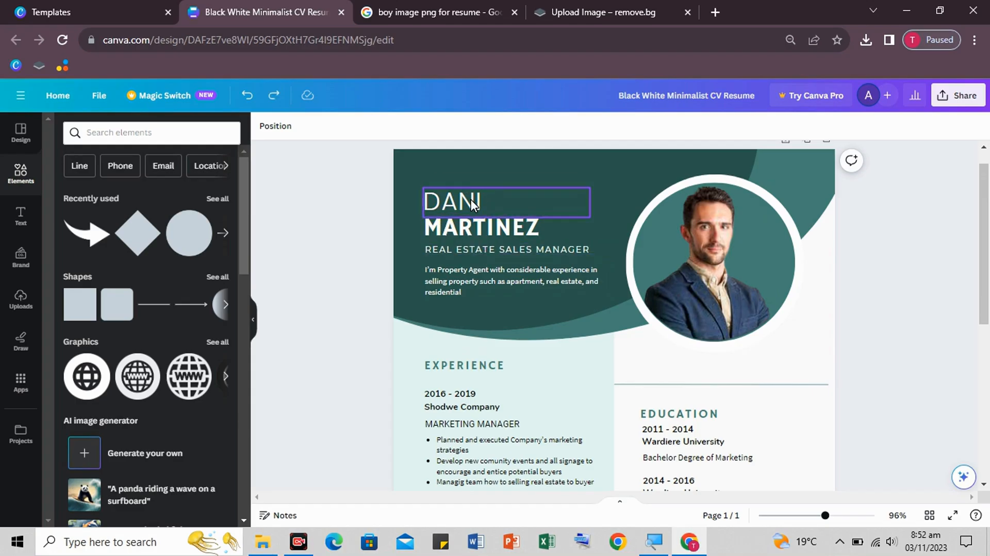
left_click(471, 199)
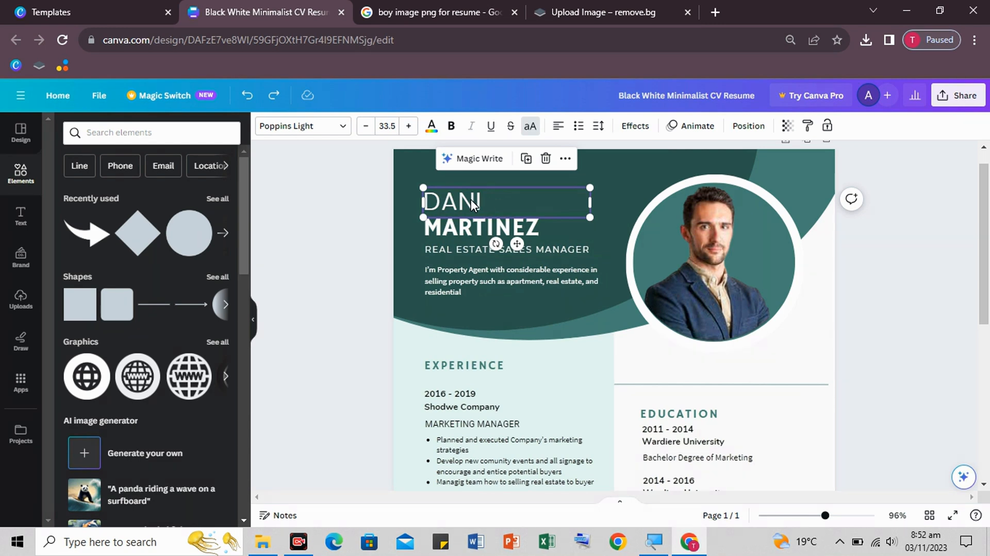
double_click(471, 199)
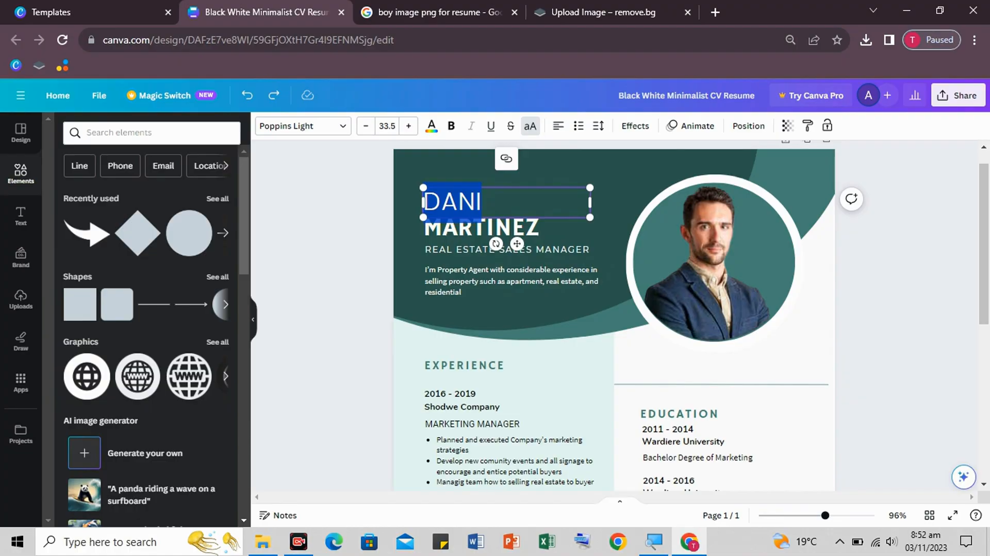
type("TAHIR")
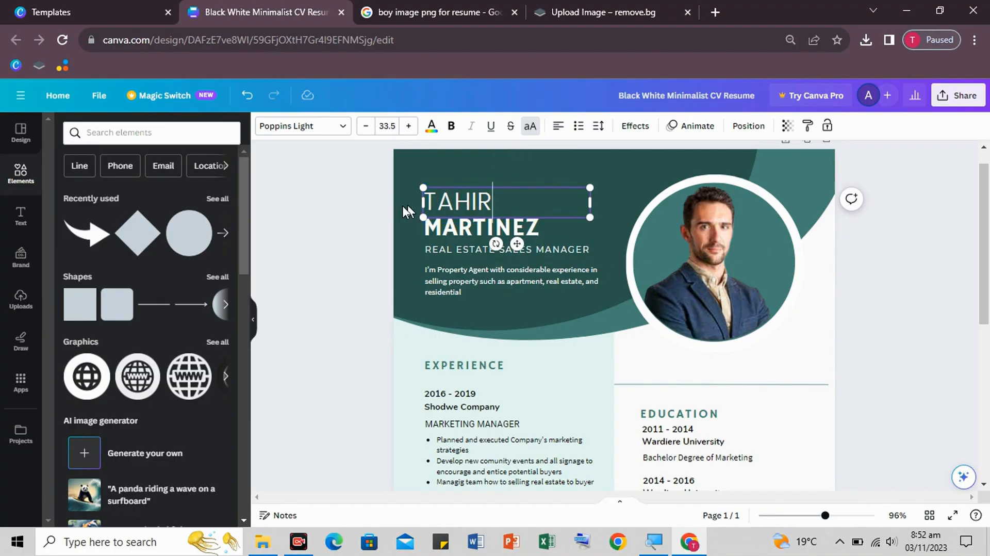
left_click(376, 214)
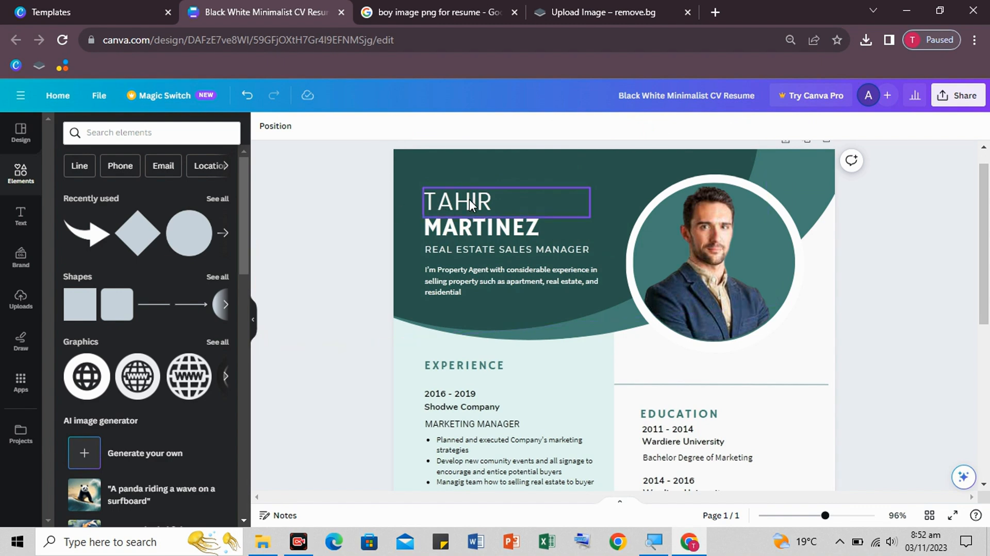
- Select the surname line's text for replacement
left_click(465, 229)
double_click(464, 229)
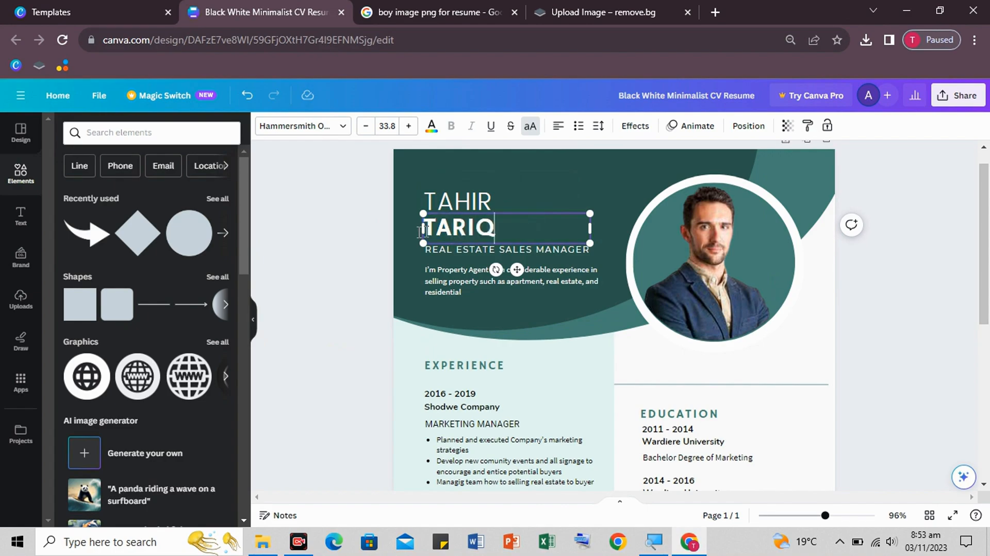
left_click(453, 204)
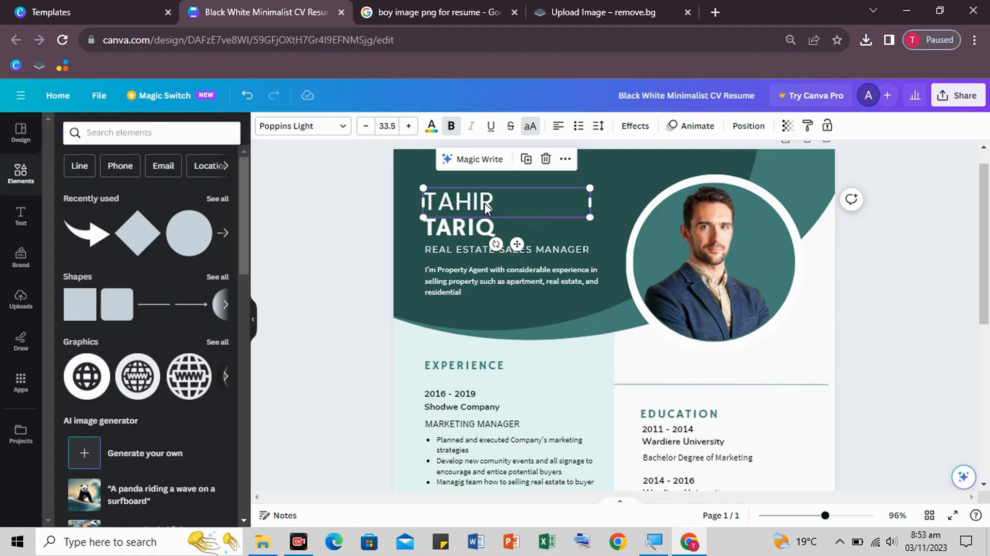
- Try black for the first name's colour, then return it to white
left_click(432, 136)
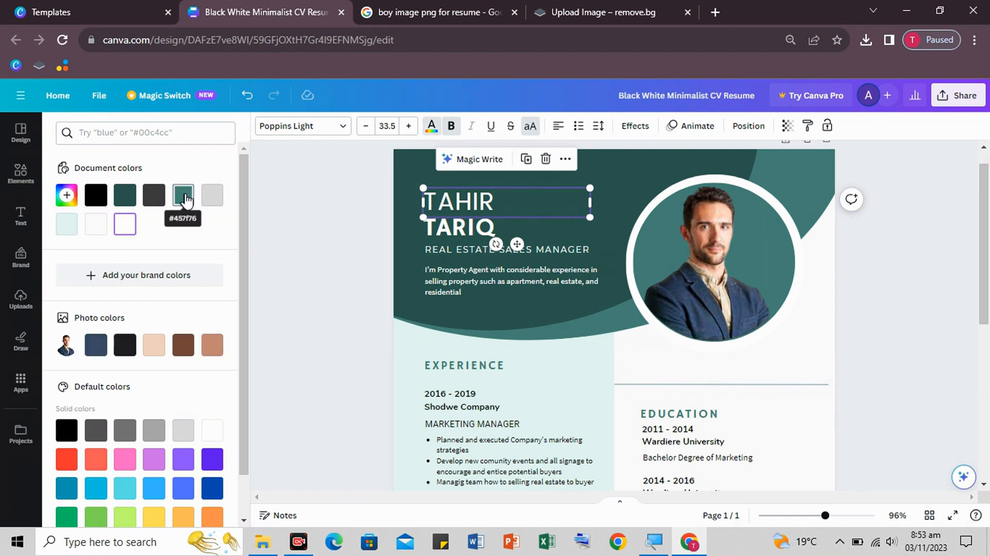
left_click(90, 200)
scroll(217, 348, "down", 2)
left_click(212, 340)
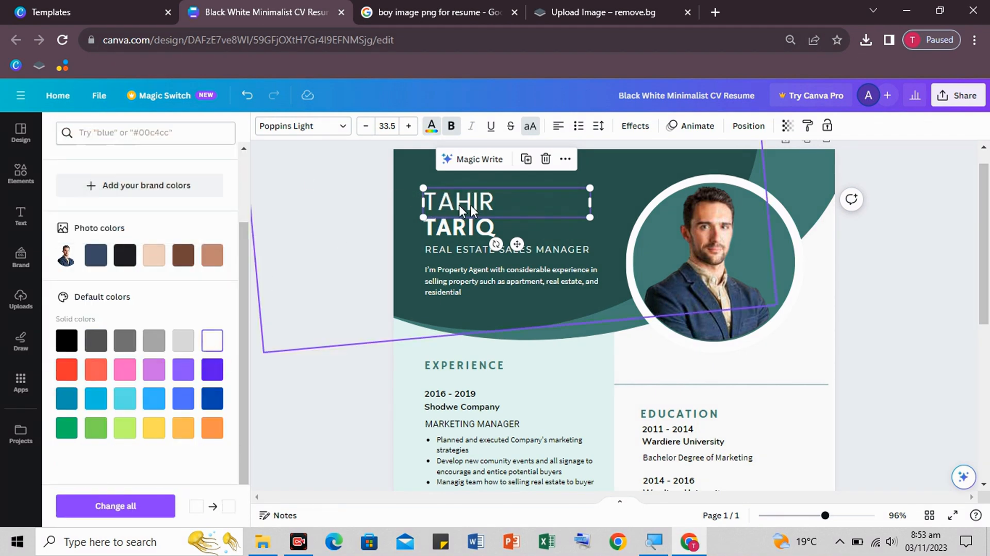
left_click(371, 232)
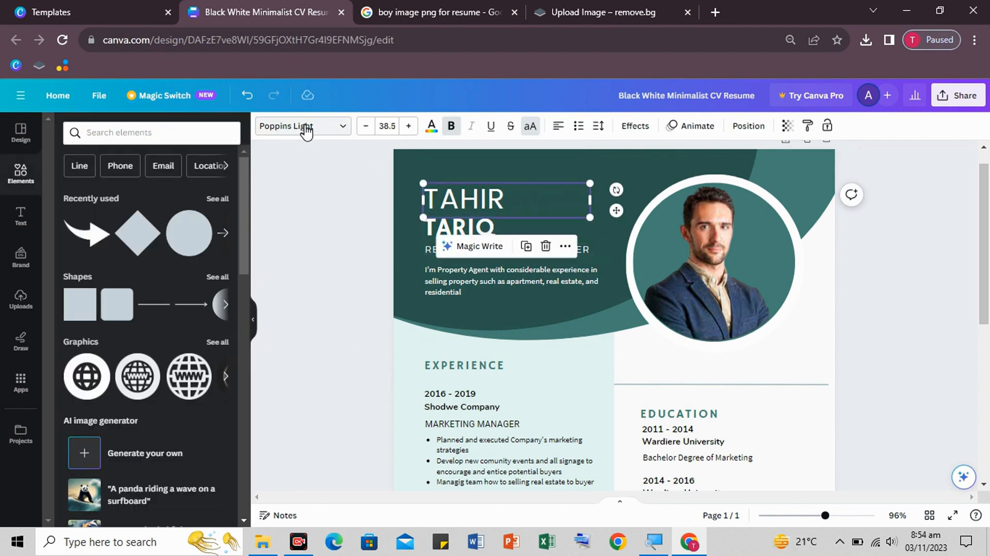
- Set both name lines in Times New Roman and shift the surname slightly right
left_click(346, 131)
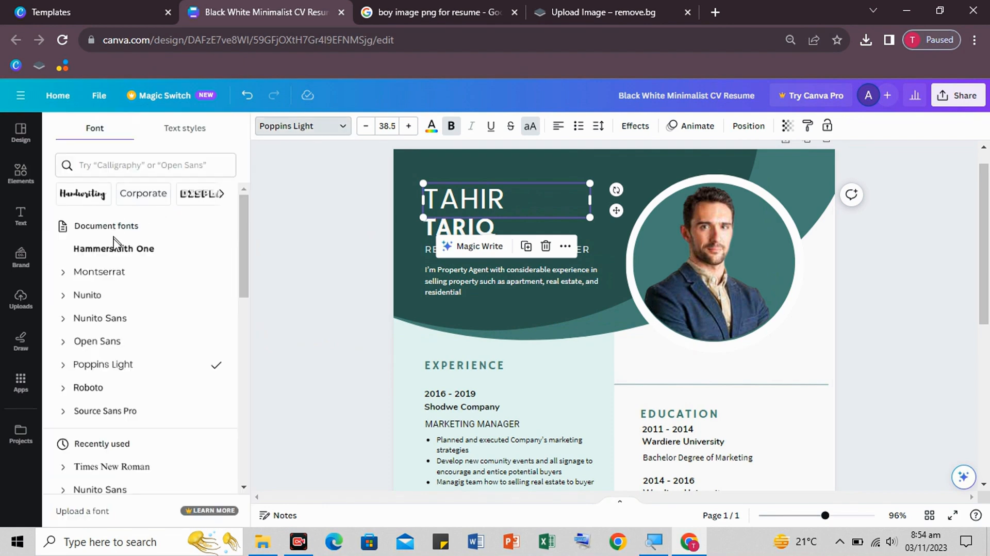
scroll(117, 359, "down", 1)
scroll(115, 353, "down", 5)
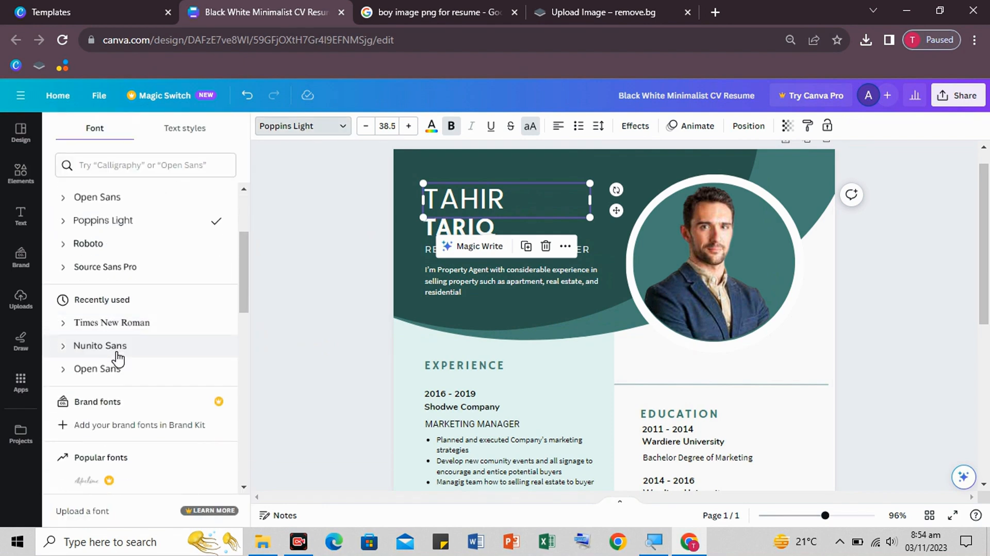
scroll(115, 353, "up", 4)
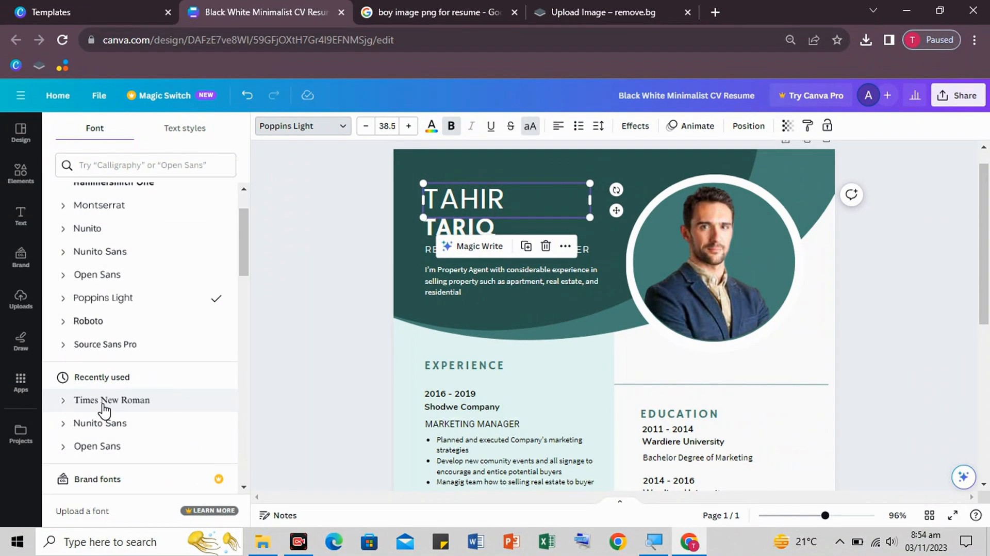
left_click(106, 411)
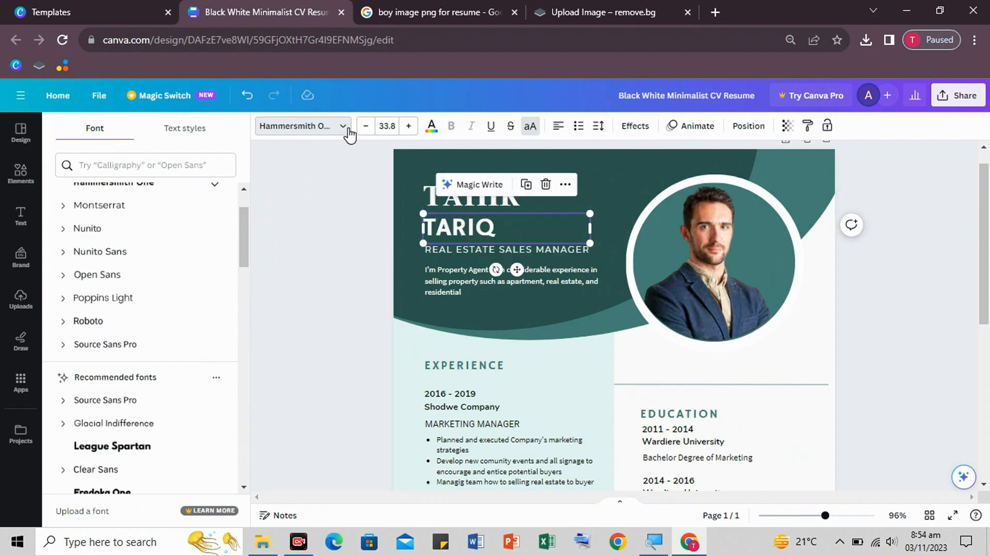
left_click(343, 126)
left_click(299, 125)
left_click(102, 351)
left_click(338, 254)
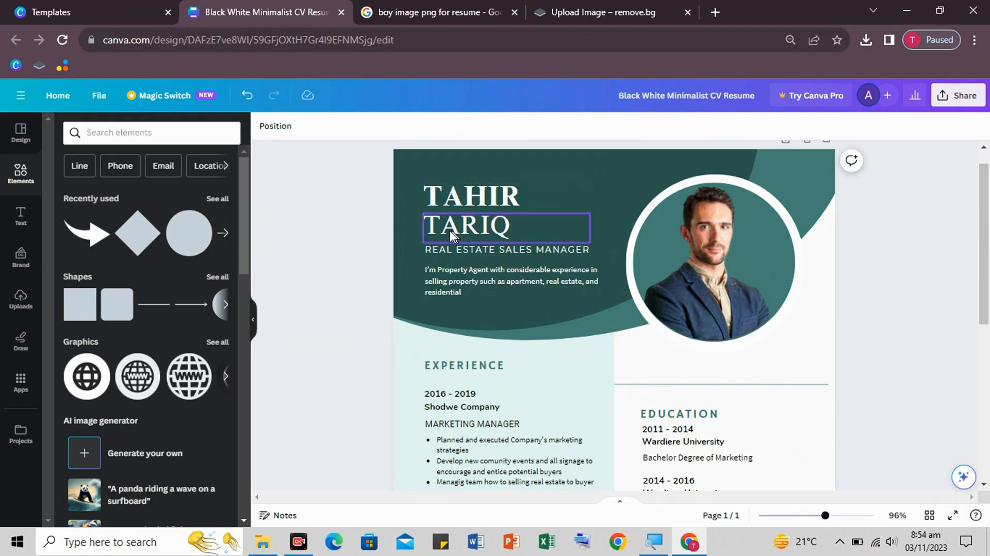
left_click_drag(451, 223, 469, 222)
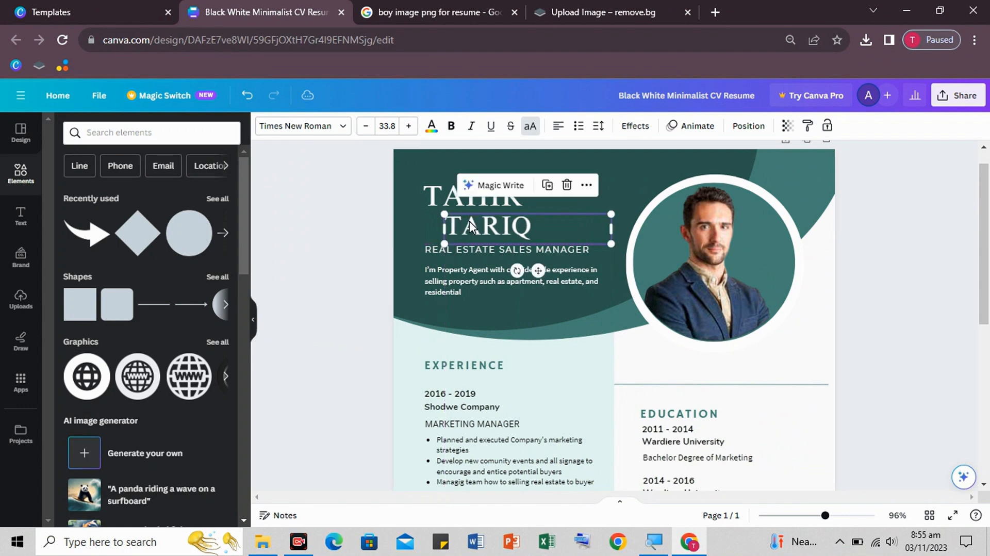
left_click(378, 233)
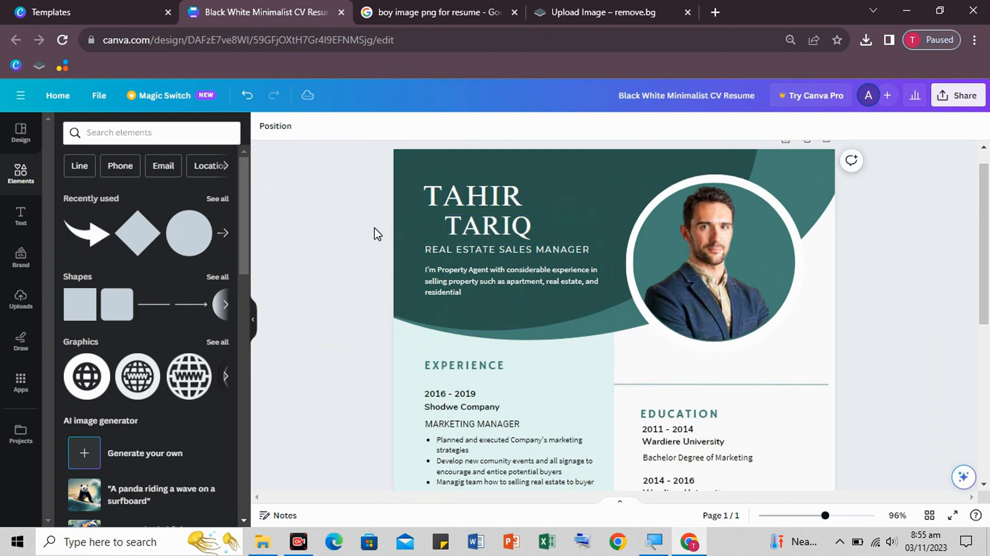
- Enlarge the first name and the surname (to 37.8) and shift the surname further right
left_click(482, 201)
left_click(409, 128)
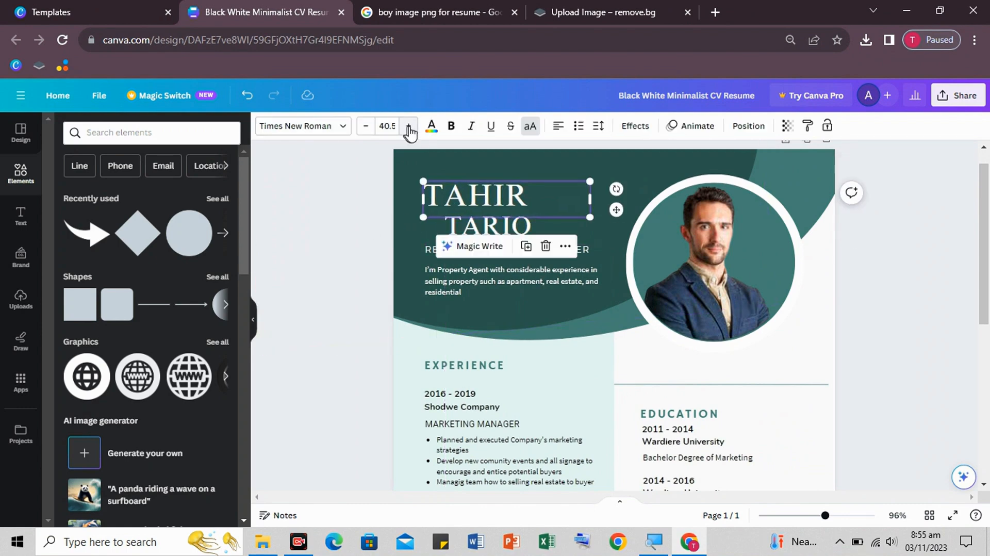
left_click(482, 224)
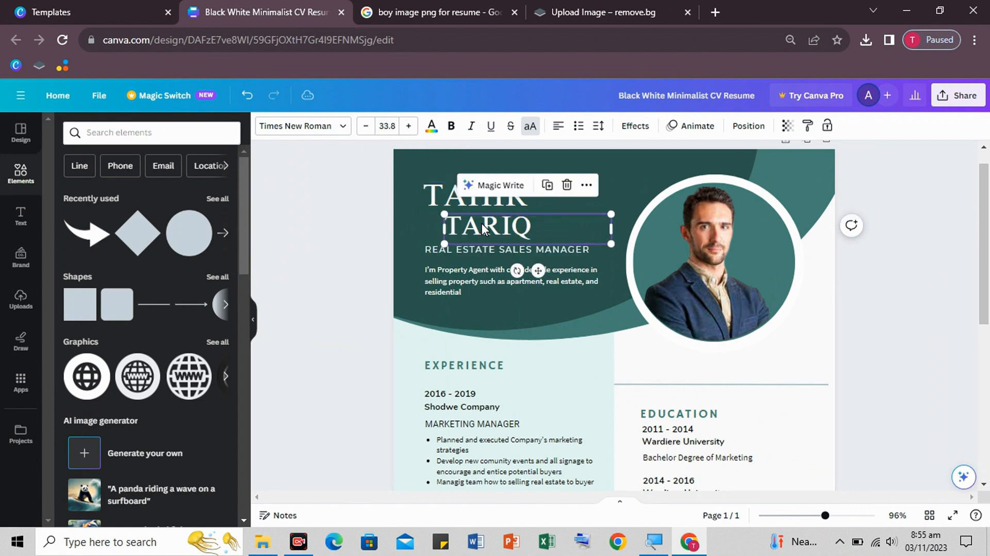
left_click(408, 126)
left_click(408, 126)
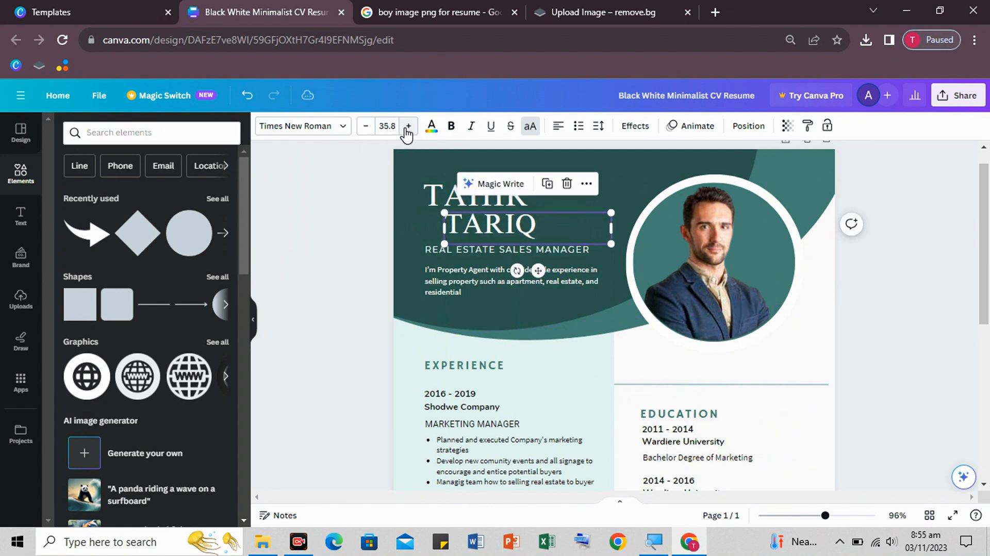
left_click(408, 127)
left_click(408, 127)
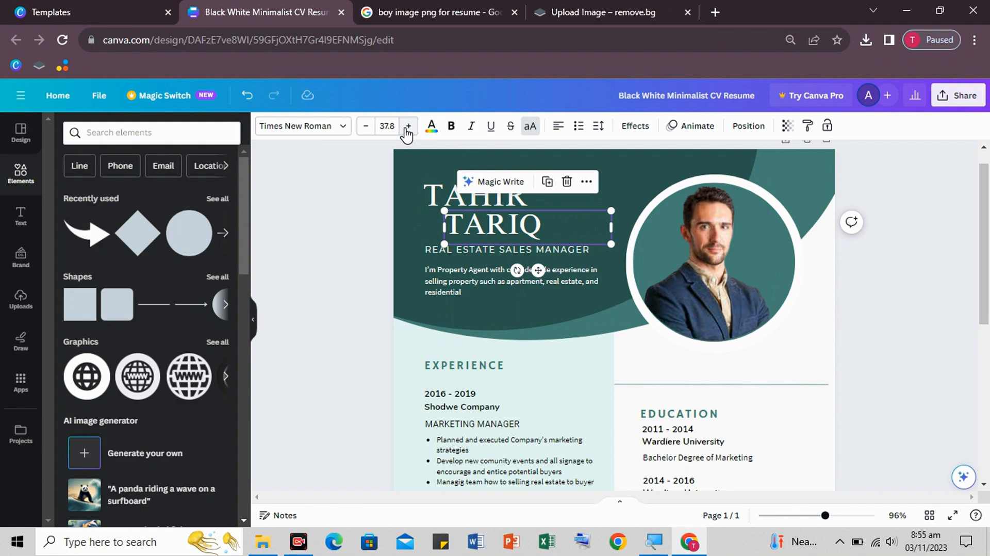
left_click(345, 250)
left_click_drag(496, 230, 504, 231)
left_click(380, 266)
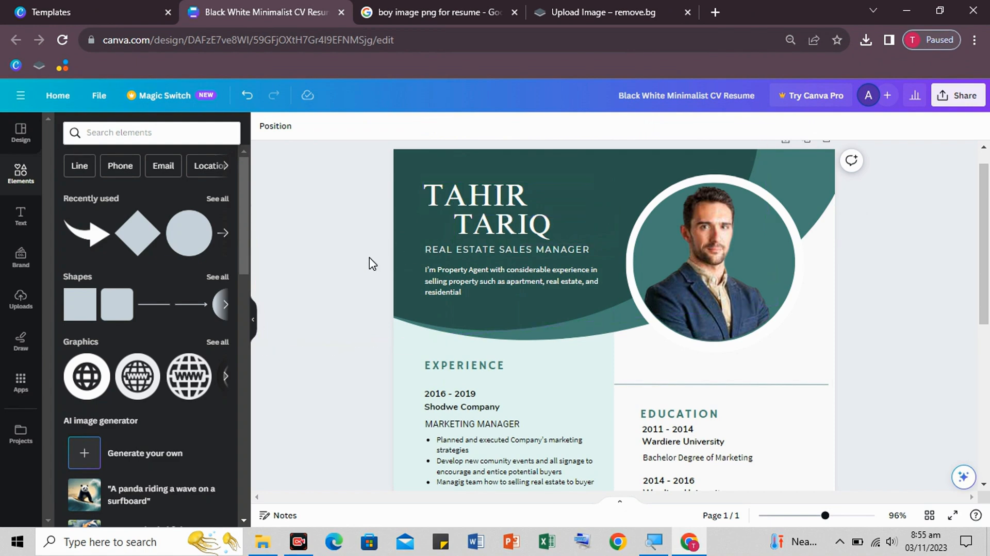
- Replace the job title under the name with STUDENT in Times New Roman
left_click(487, 250)
key("ctrl+a")
key("BackSpace")
type("STUDENT")
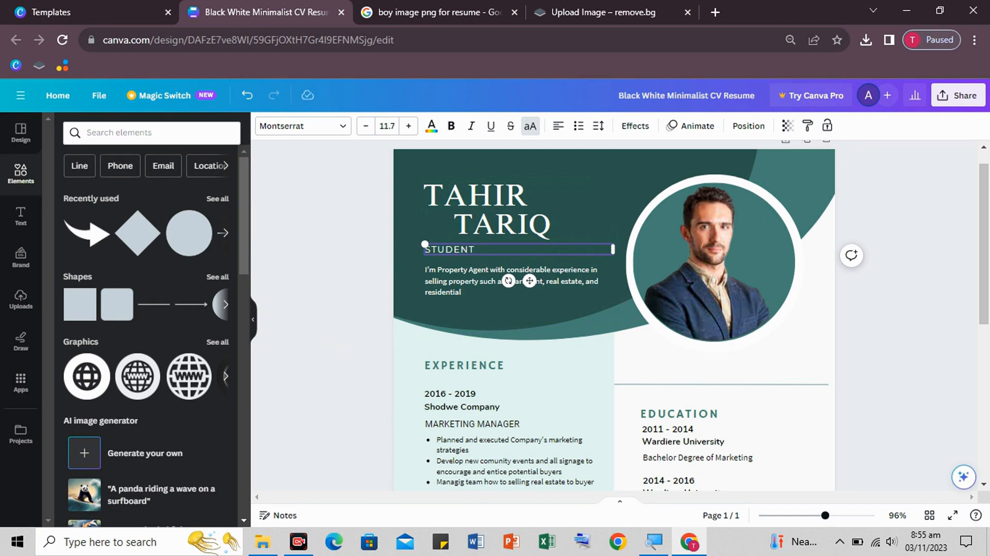
left_click(302, 125)
left_click(111, 343)
- Narrow the STUDENT box under the surname and adjust its font size to fit one line
left_click_drag(613, 250, 518, 249)
left_click(336, 259)
left_click(521, 248)
left_click(405, 131)
left_click(405, 131)
left_click(406, 131)
left_click(405, 131)
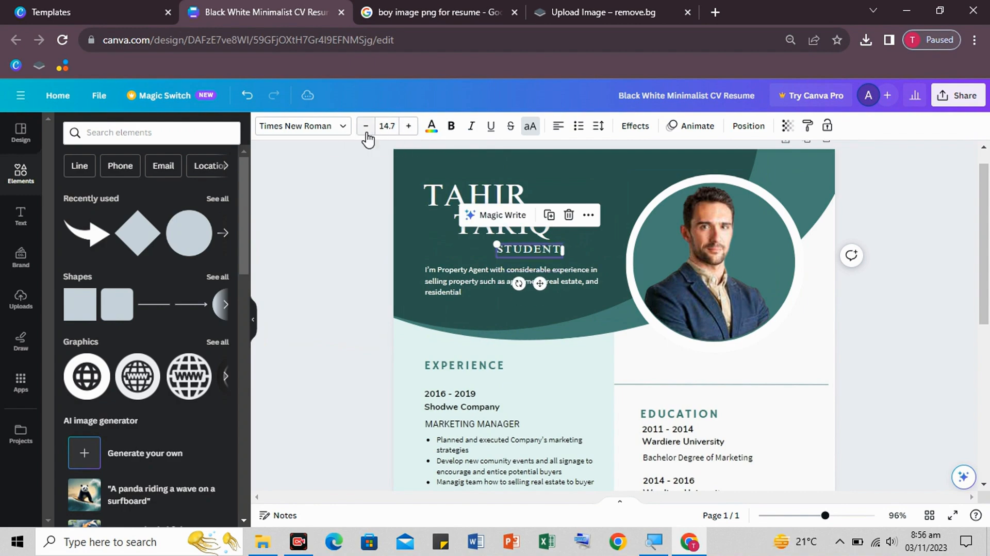
left_click(367, 139)
left_click(380, 254)
left_click(512, 221)
left_click(482, 223)
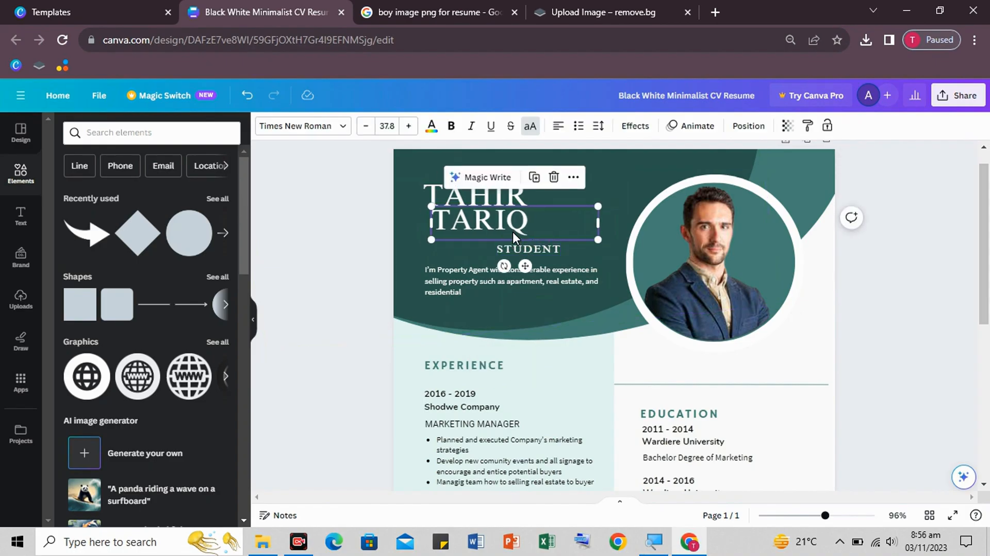
left_click(508, 250)
left_click(521, 222)
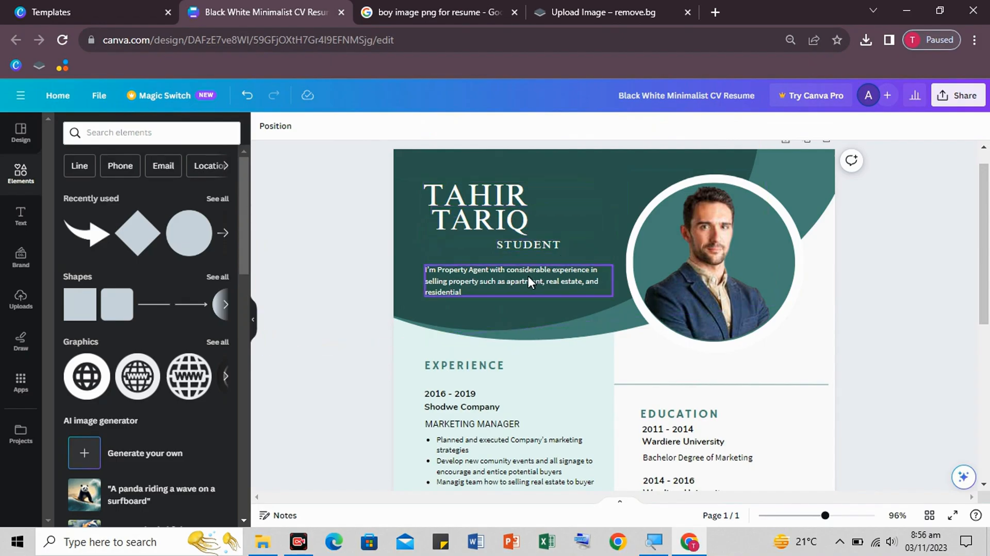
- Delete the property-agent description paragraph
left_click(503, 275)
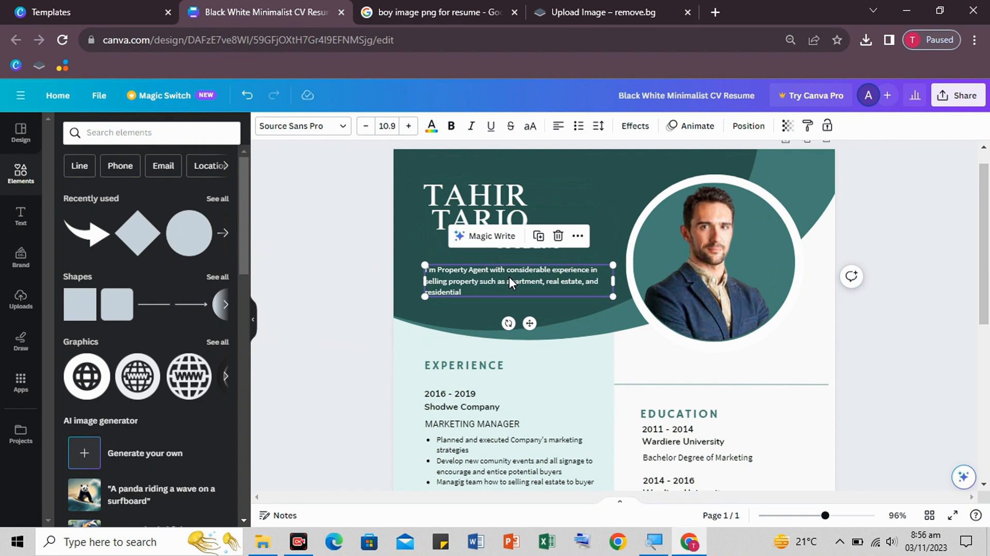
key("Delete")
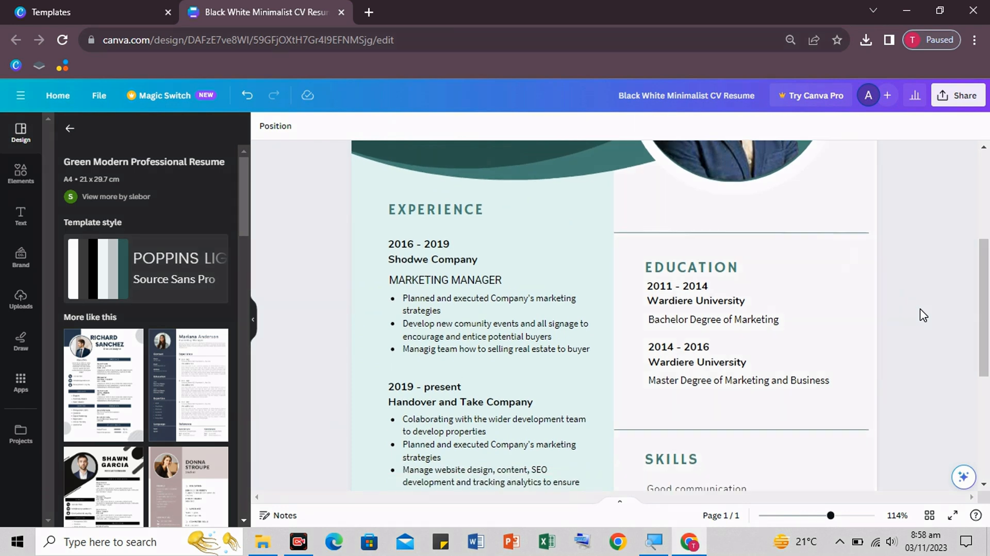
scroll(922, 315, "down", 3)
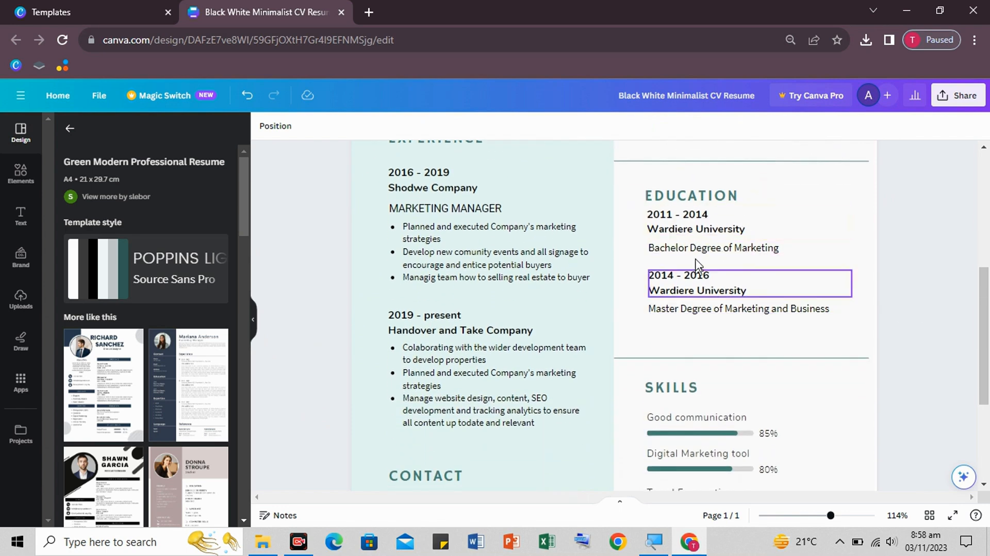
- Set the EDUCATION heading in Times New Roman
left_click(682, 197)
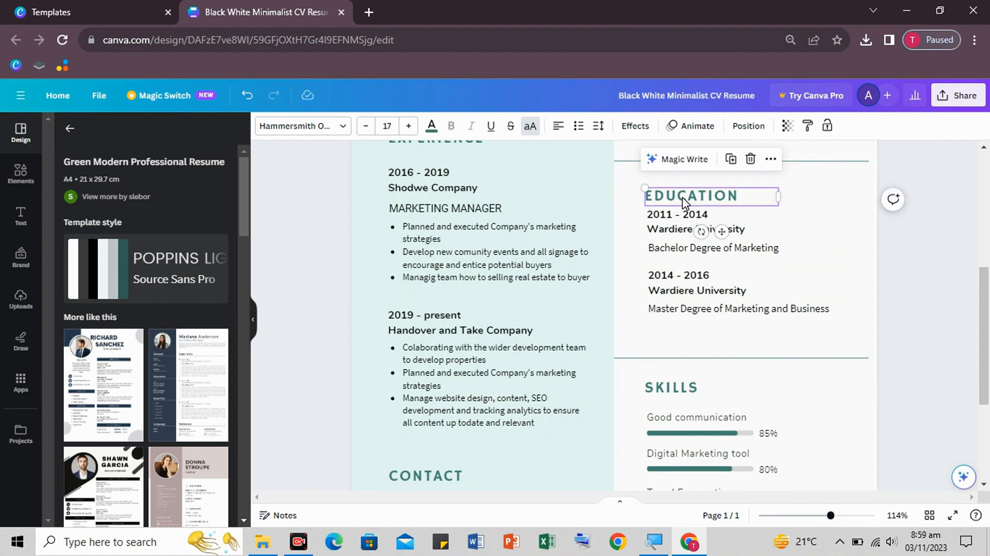
left_click(299, 126)
left_click(117, 323)
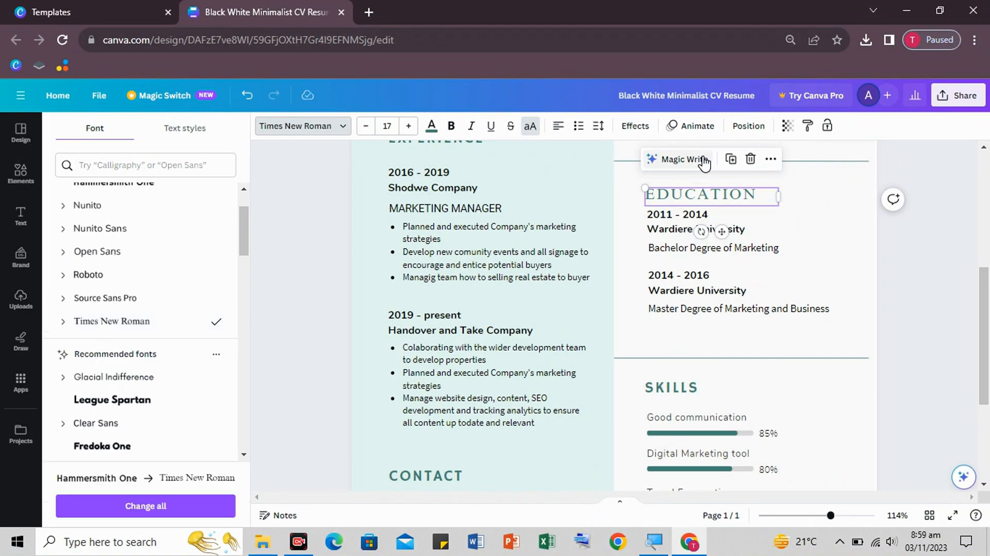
left_click(835, 222)
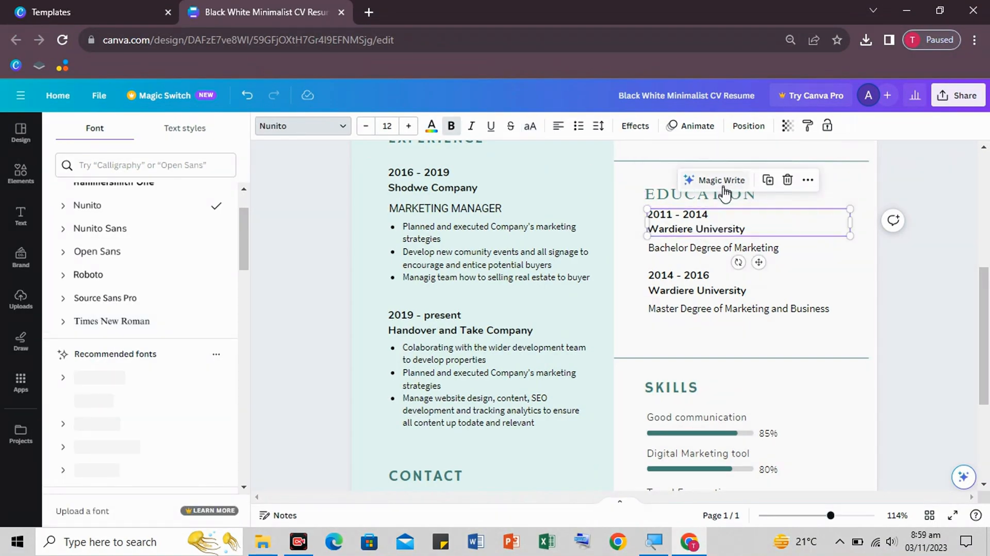
left_click(702, 197)
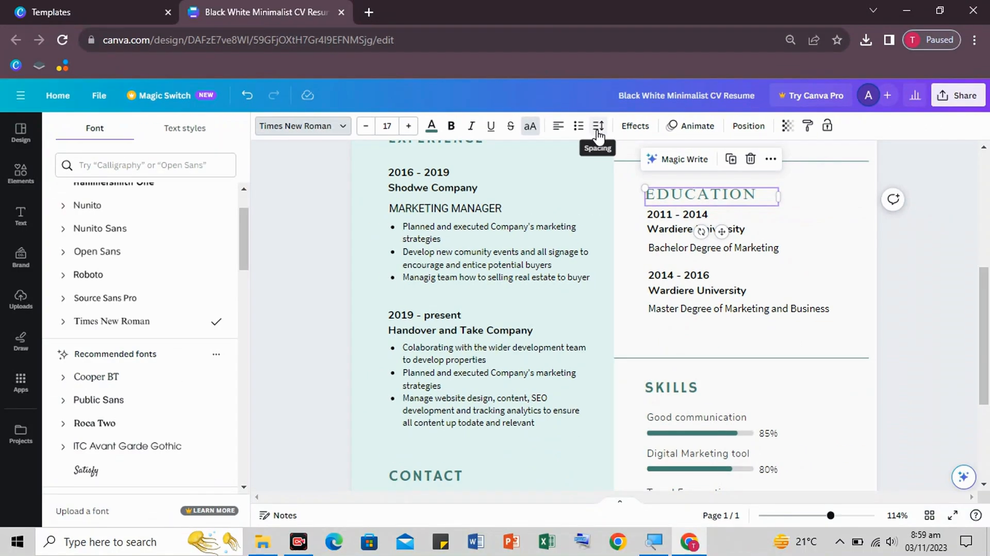
- Tighten the EDUCATION heading's letter spacing from 115 to 15
left_click(600, 135)
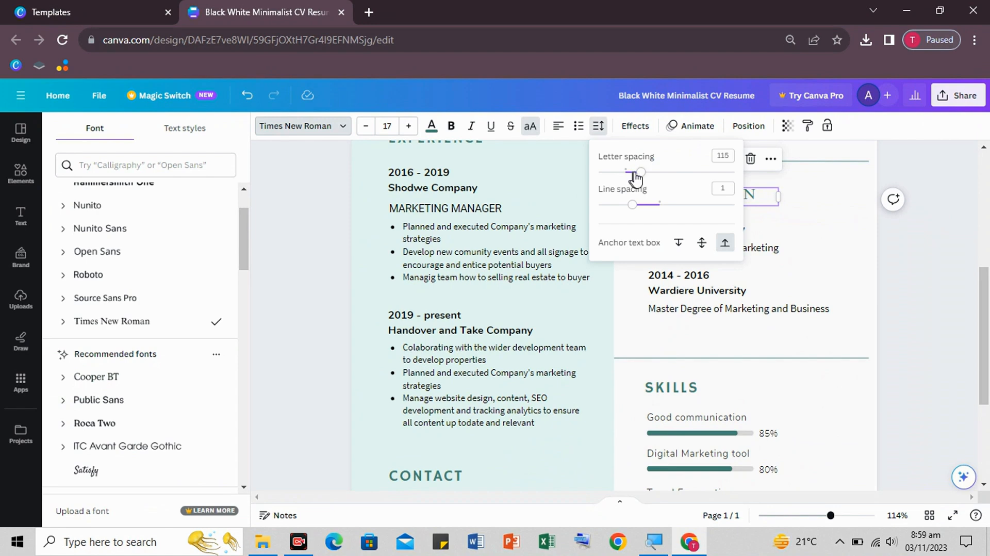
scroll(806, 265, "up", 1)
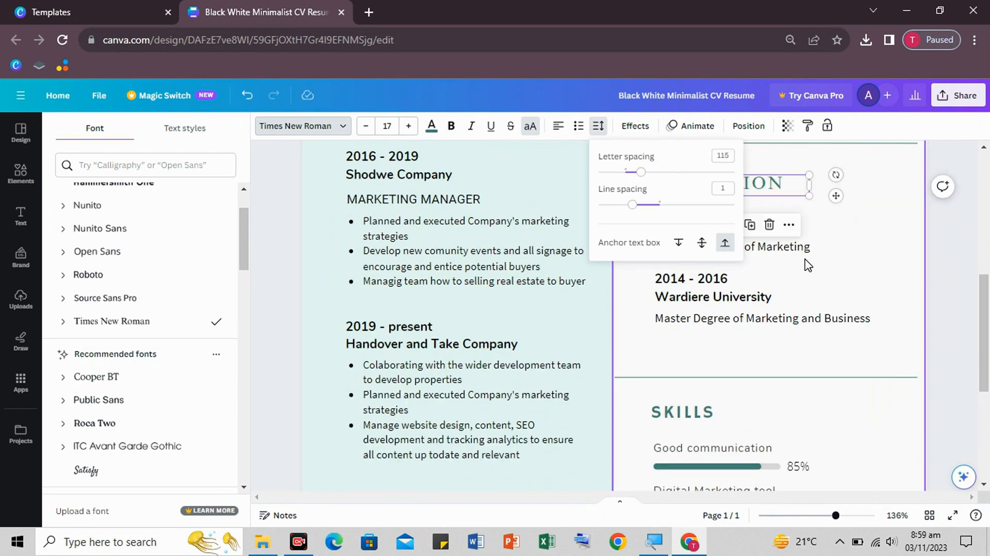
scroll(807, 265, "up", 3)
scroll(807, 265, "down", 3)
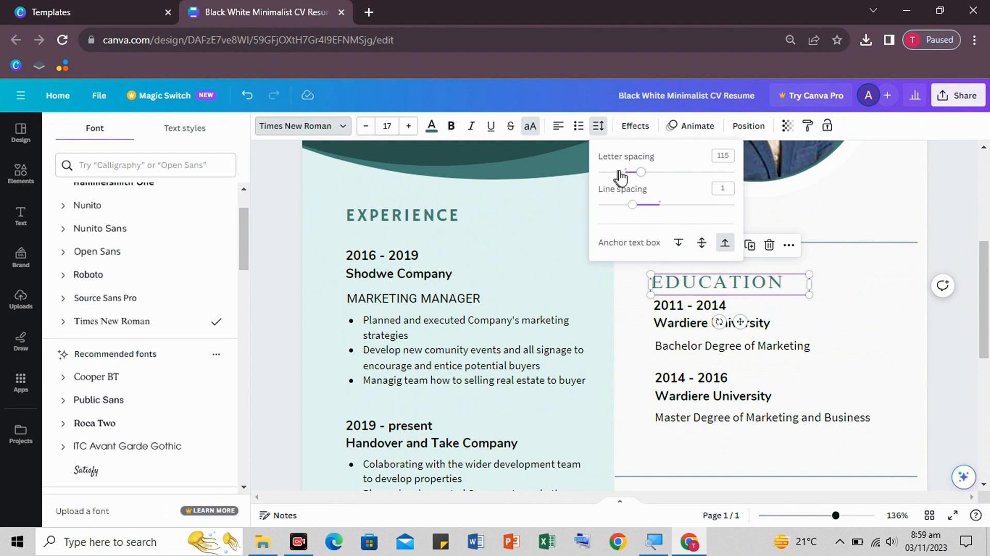
left_click_drag(641, 179, 628, 179)
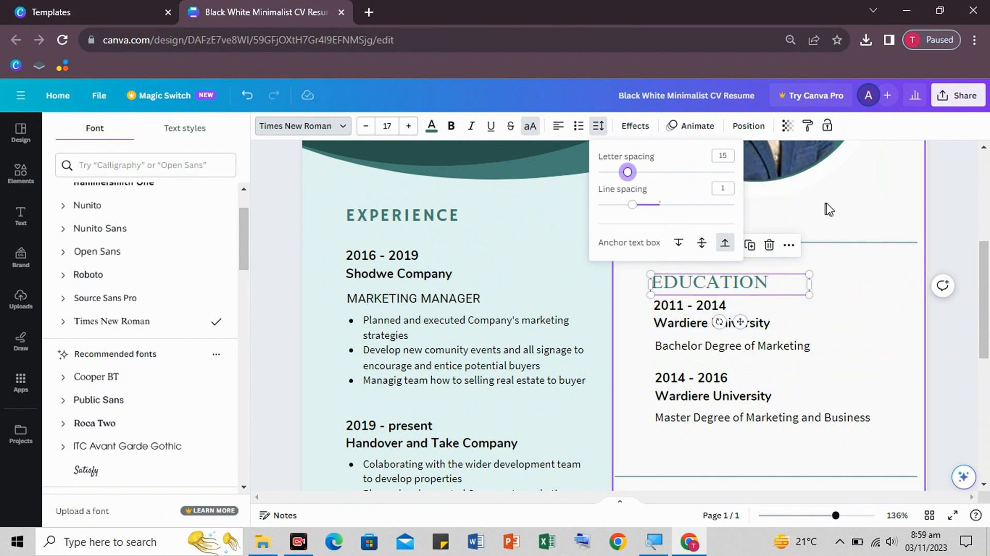
left_click(860, 220)
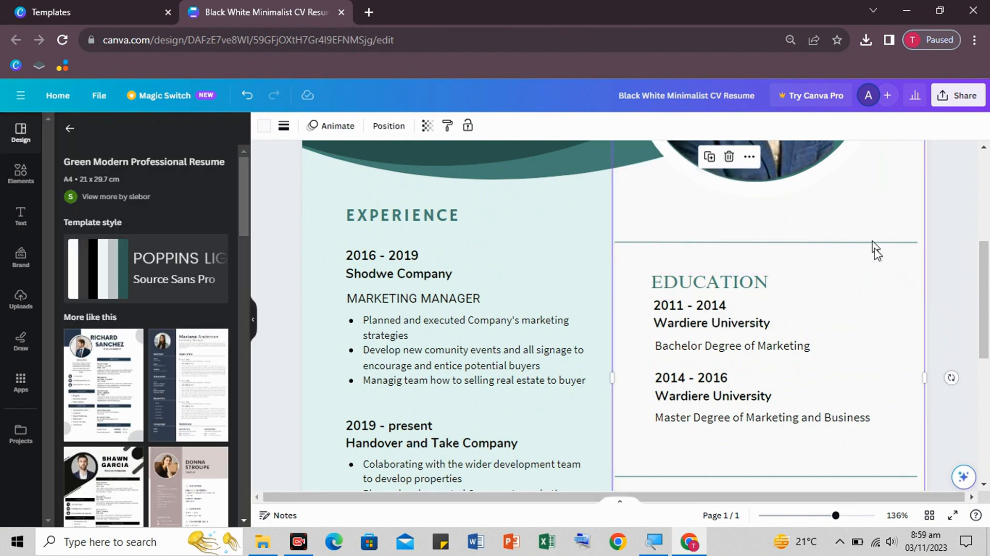
- Make the EDUCATION heading bold and apply a new text colour
left_click(734, 287)
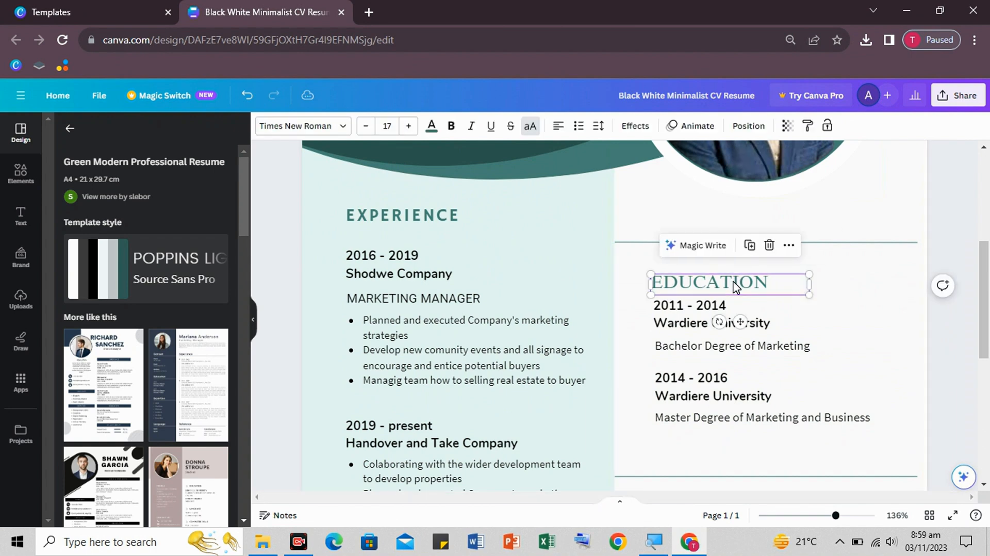
left_click(452, 128)
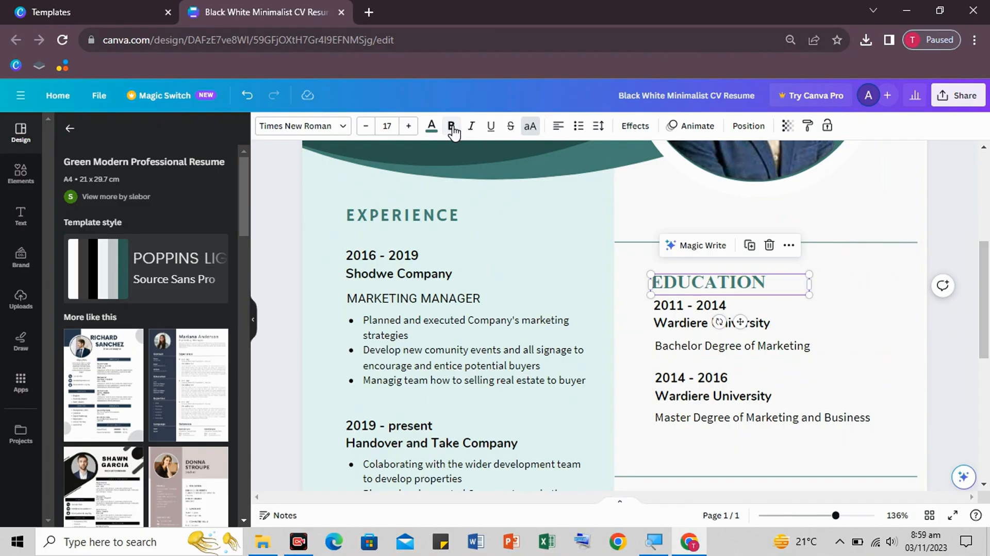
left_click(431, 125)
left_click(126, 198)
left_click(741, 291)
left_click(741, 292)
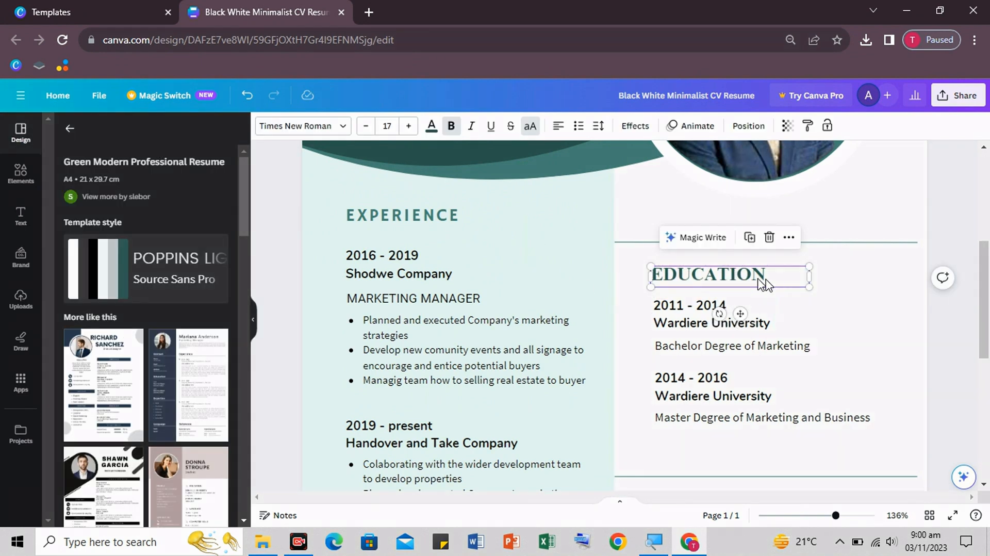
- Change the first education entry to 2015 - 2016, Matric from read foundation college Bhimber
left_click(867, 328)
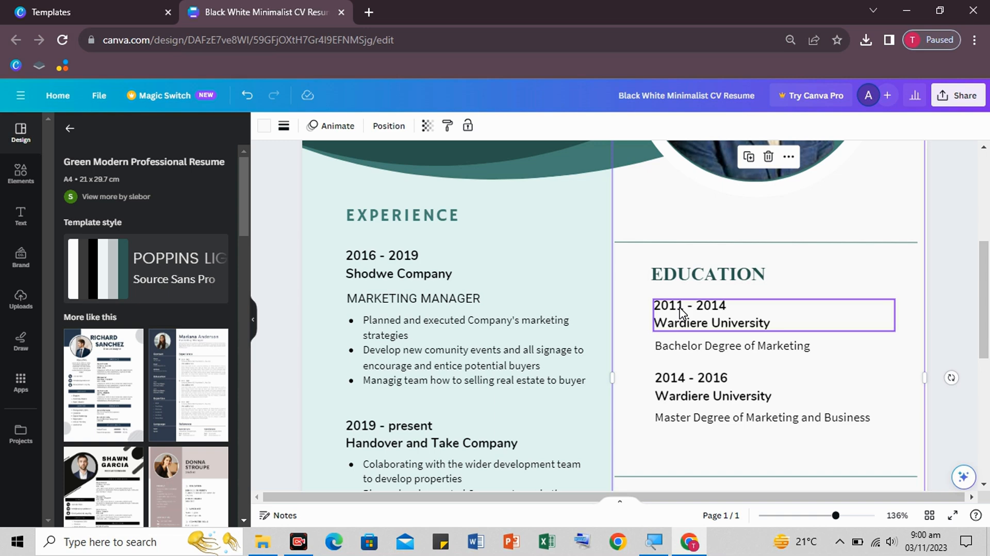
double_click(681, 312)
left_click(676, 308)
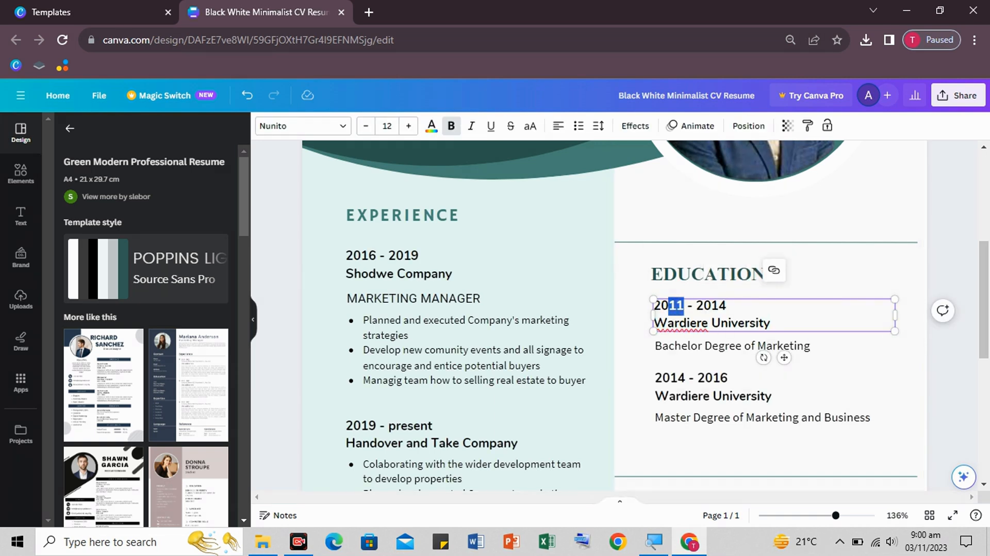
type("16")
key("BackSpace")
type("5")
left_click_drag(727, 305, 718, 305)
type("6")
left_click_drag(771, 323, 654, 323)
type("Ma")
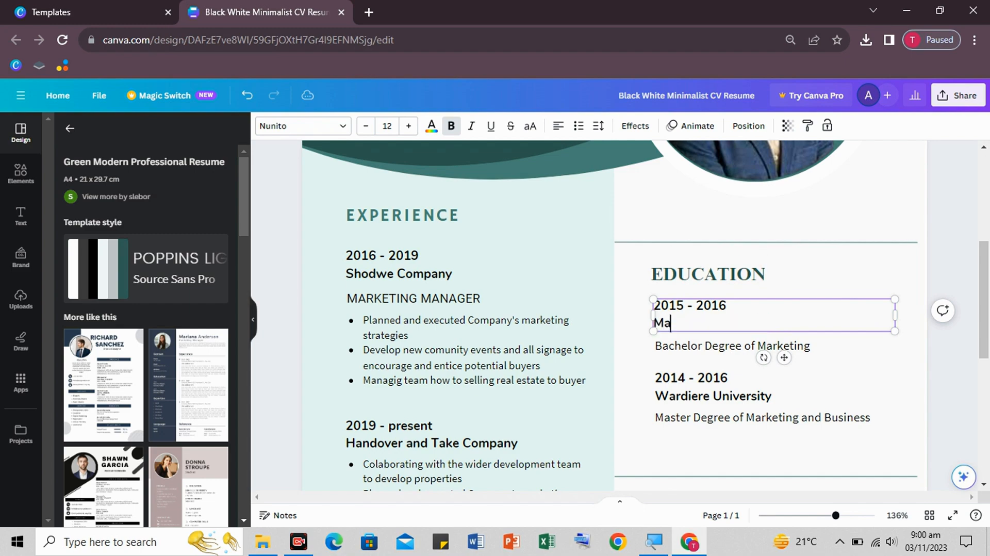
type("tric from read foundation college Bhimber")
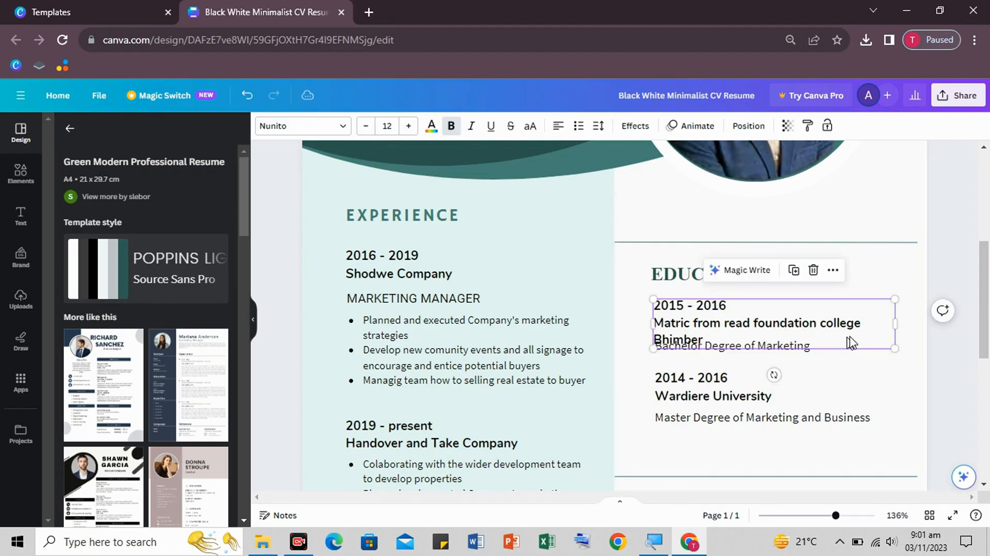
- Widen the entry so Bhimber fits one line, then shift it and the EDUCATION heading left
left_click_drag(897, 327, 918, 325)
left_click(880, 361)
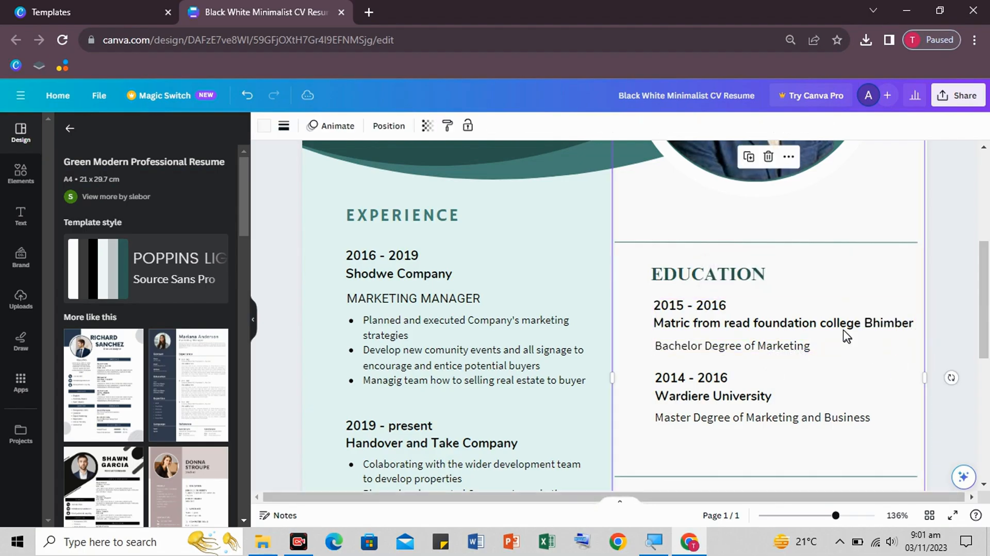
left_click_drag(800, 333, 790, 332)
left_click_drag(677, 284, 670, 279)
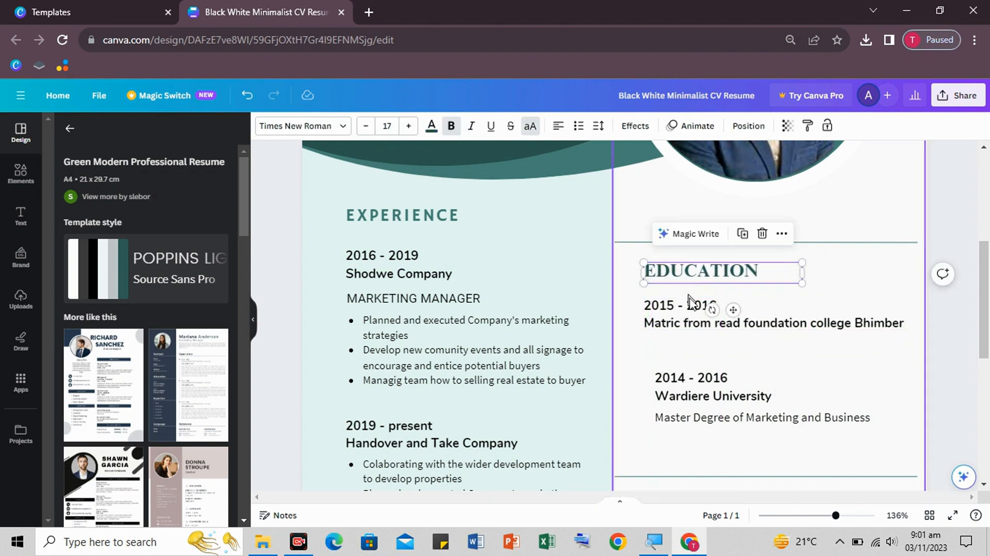
- Change the second education entry to 2017 and 'Fsc from read foundation college bhimber'
left_click(683, 314)
scroll(870, 353, "down", 1)
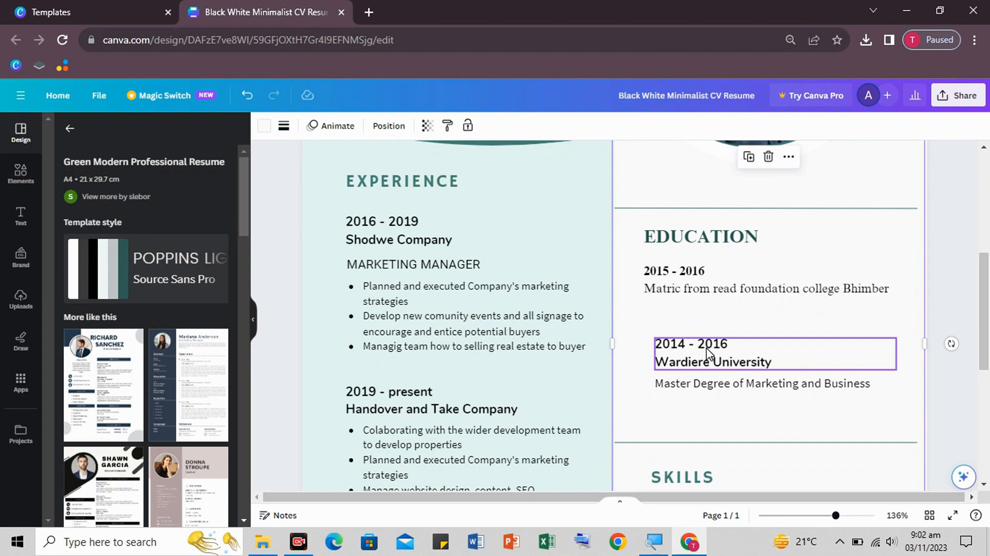
left_click_drag(708, 354, 696, 332)
double_click(659, 322)
type("2017")
left_click_drag(760, 340, 639, 343)
type("Fsc from read foundation college bhimber")
- Widen the Fsc entry to one line, capitalise Bhimber, and slightly widen the 2019 - 2022 entry
left_click(893, 377)
left_click_drag(886, 341, 838, 341)
left_click(846, 340)
type("B")
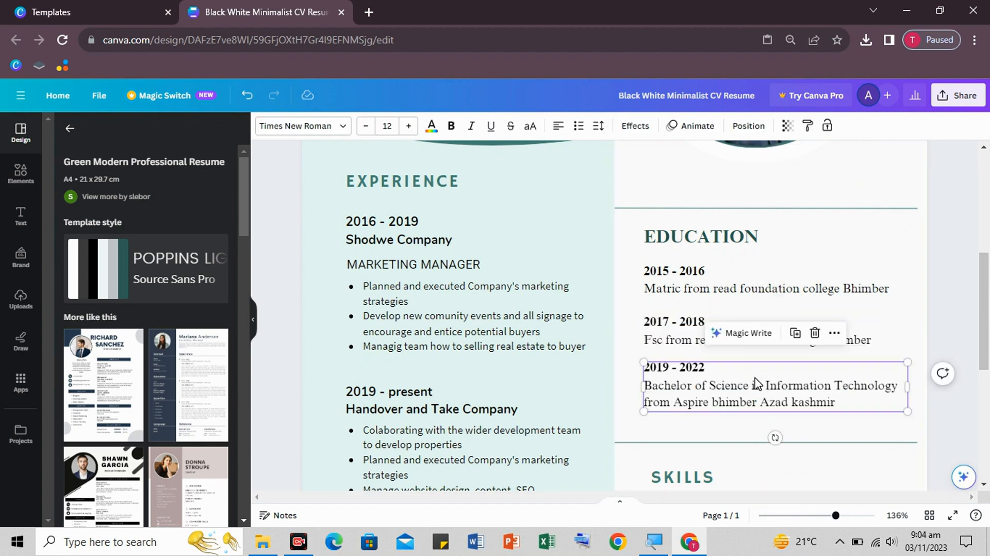
left_click(409, 125)
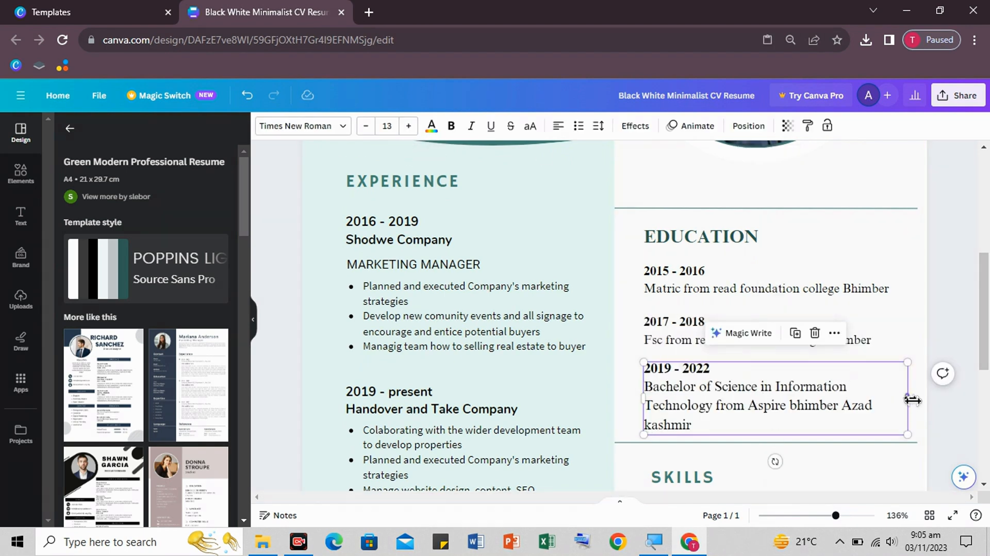
left_click_drag(911, 400, 920, 401)
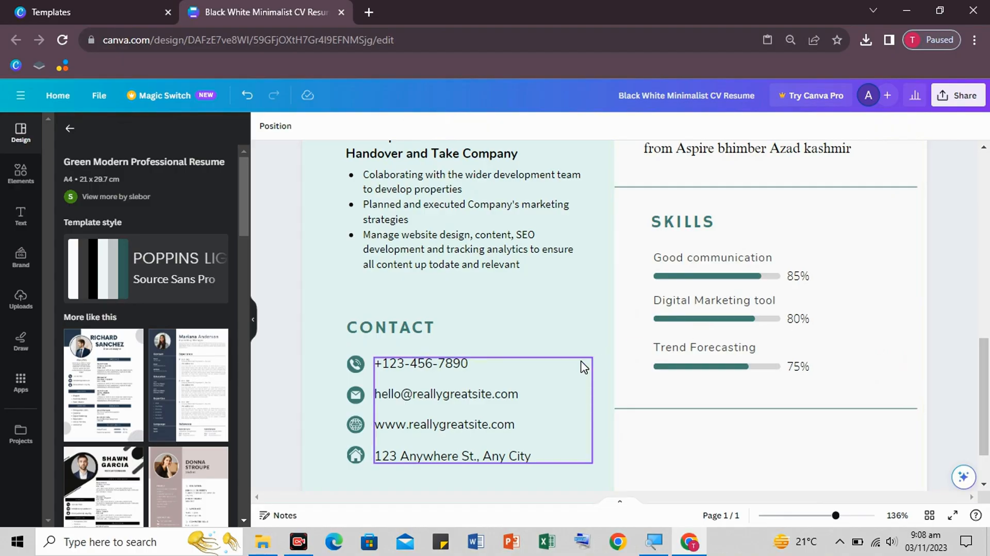
scroll(581, 365, "down", 2)
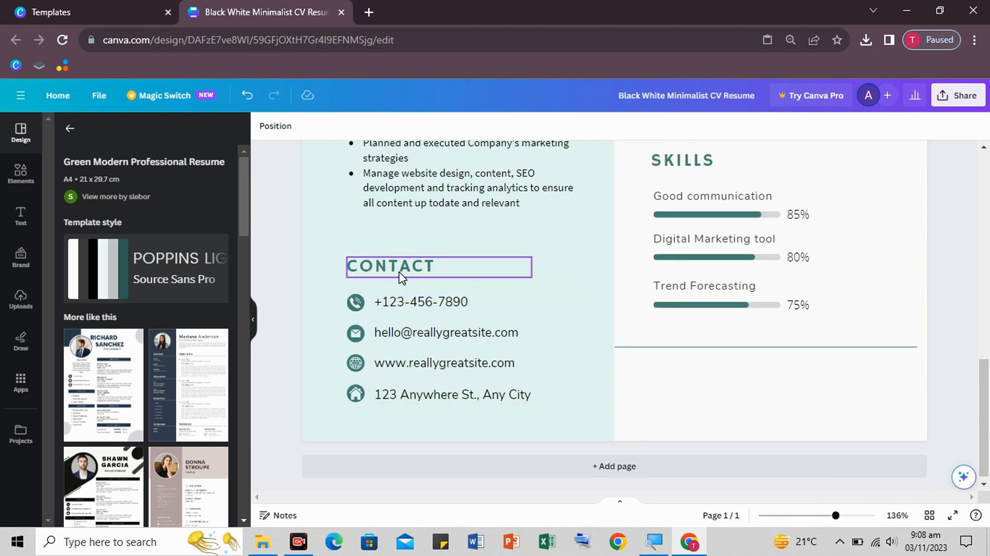
double_click(403, 276)
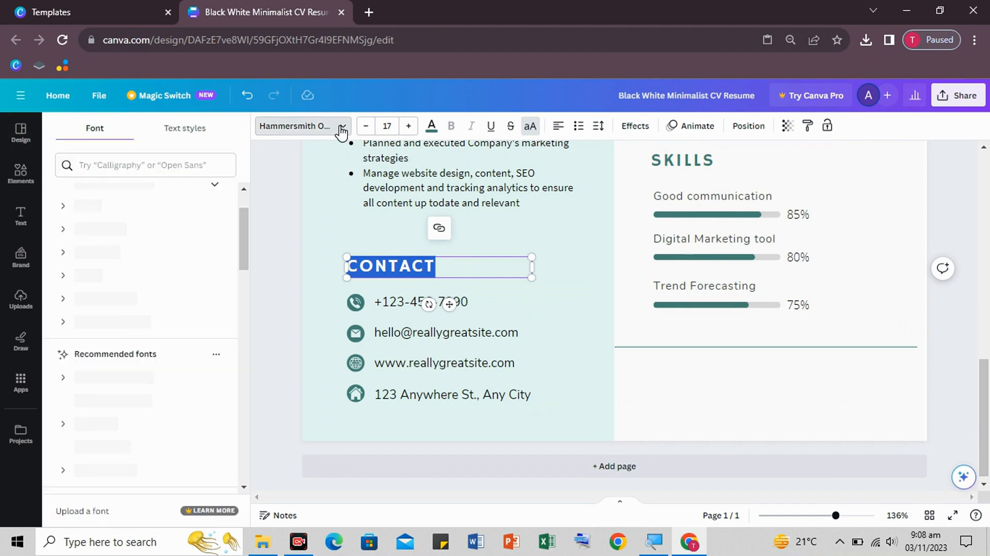
- Style the CONTACT heading in Times New Roman with tighter letter spacing and check its colour
left_click(103, 330)
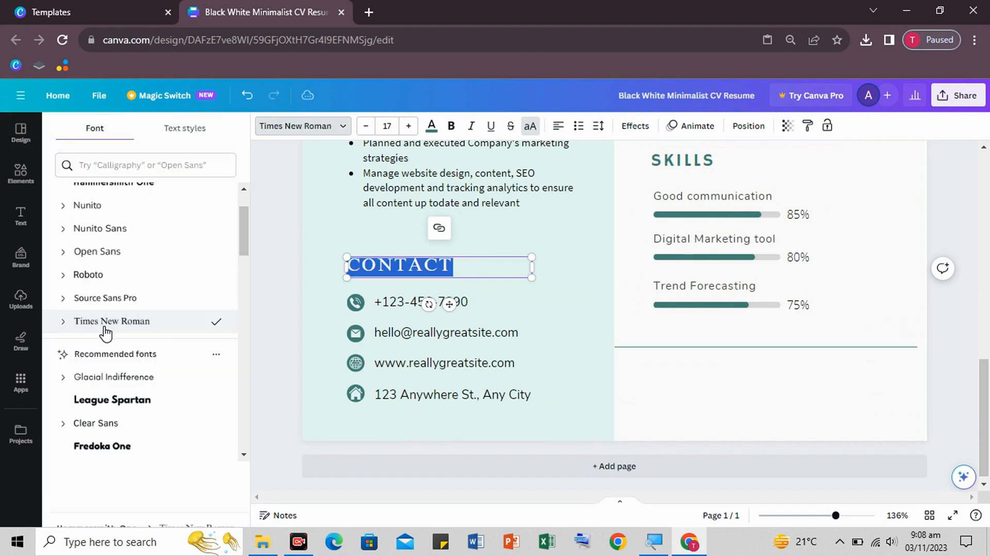
left_click(598, 126)
left_click_drag(641, 175, 628, 177)
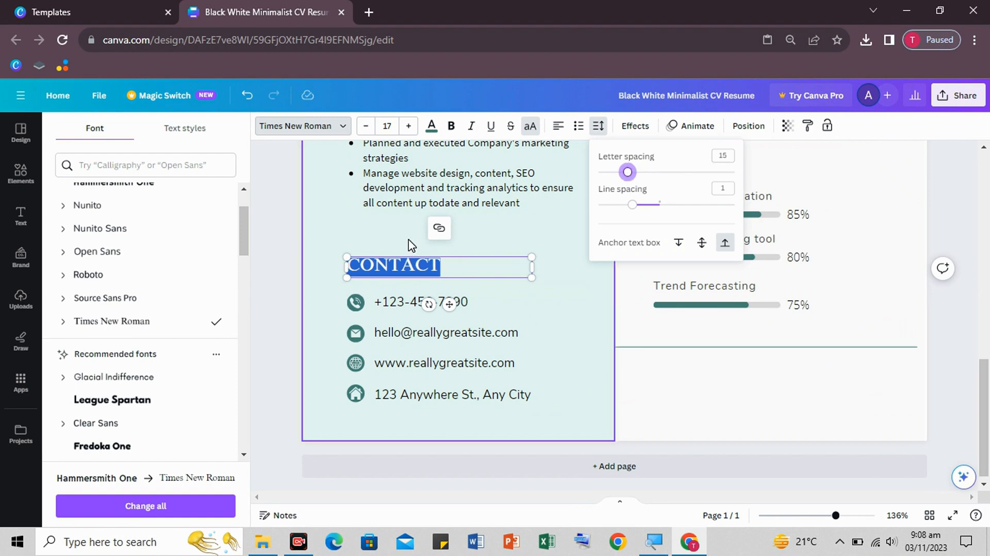
left_click(408, 241)
left_click(408, 263)
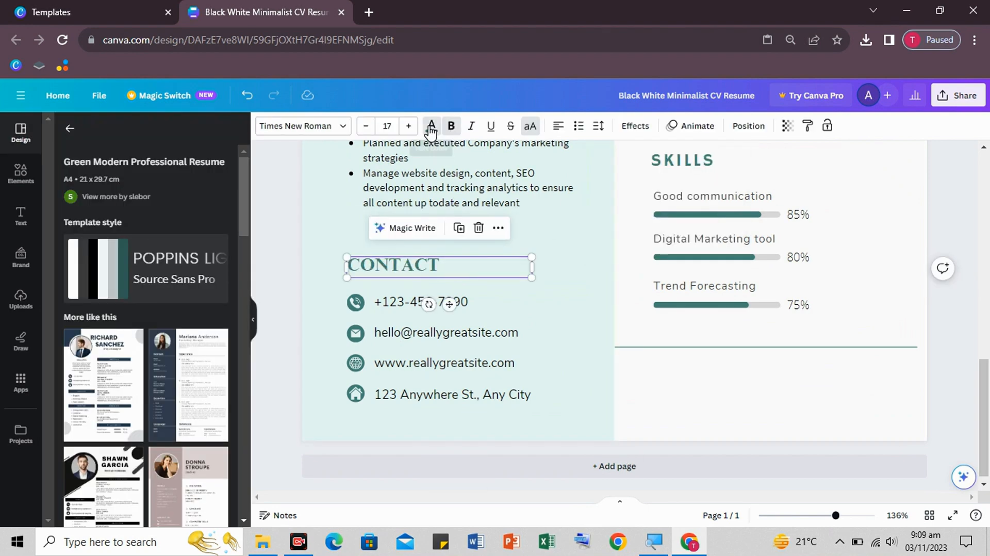
left_click(432, 126)
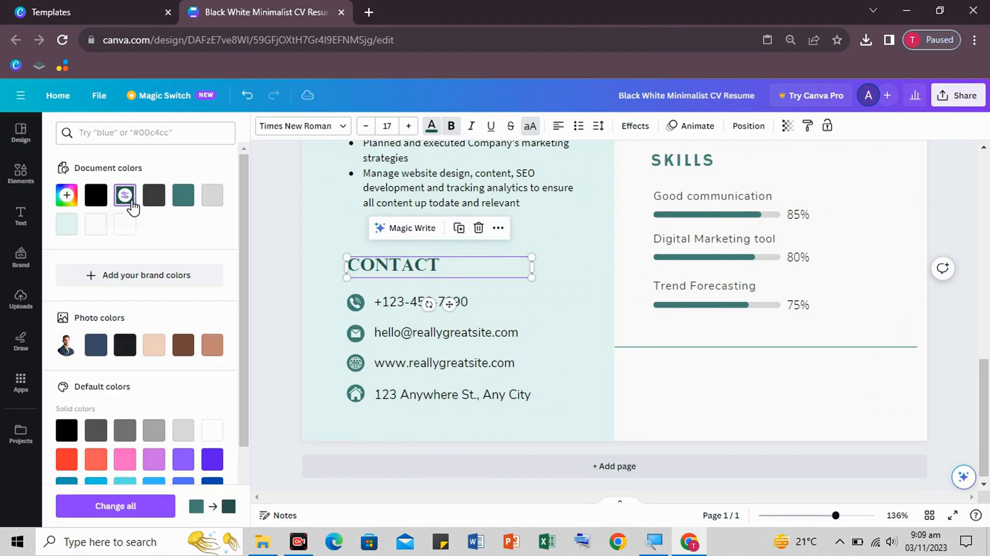
left_click(558, 292)
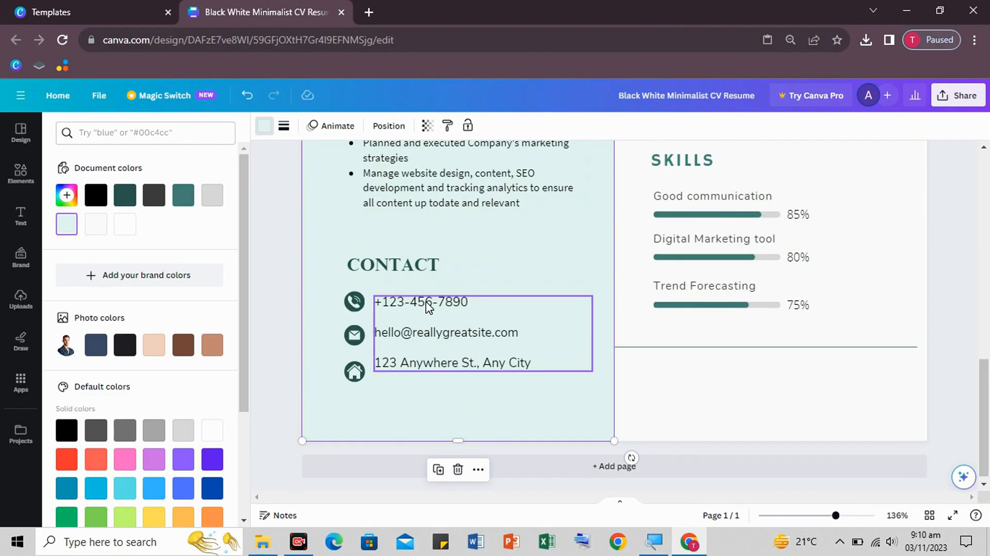
- Replace the sample phone number with the candidate's own number pasted from the clipboard
left_click(426, 304)
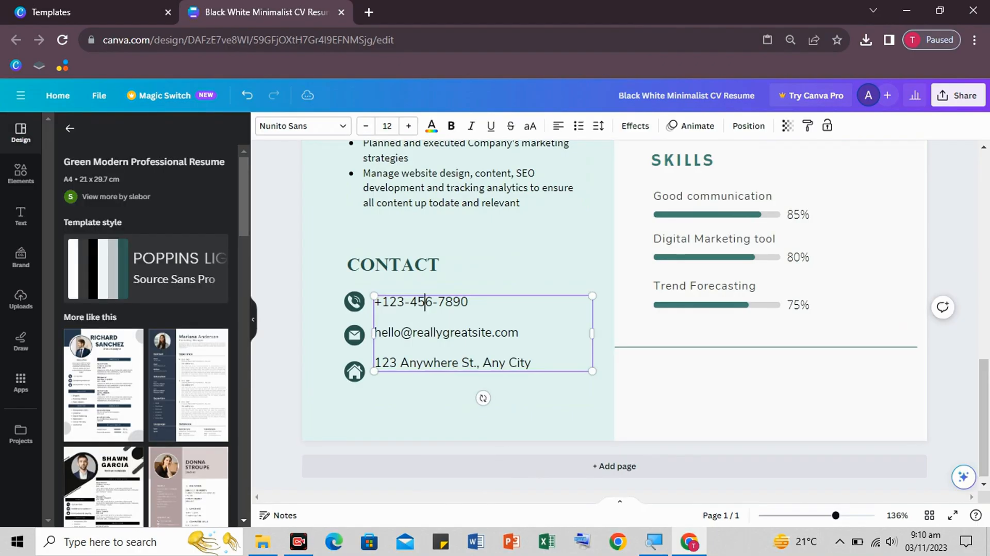
key("shift+Left")
key("shift+Left")
key("shift+Left")
key("shift+Left")
key("shift+Left")
key("shift+Left")
key("shift+Left")
key("shift+Left")
key("shift+Left")
key("shift+Left")
key("shift+Left")
key("shift+Left")
key("shift+Left")
key("shift+Right")
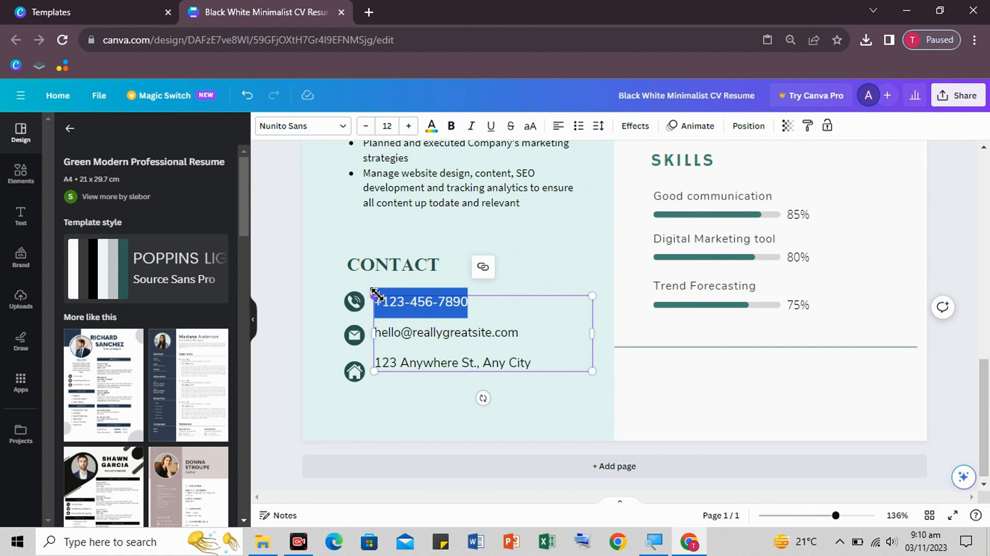
key("BackSpace")
key("ctrl+v")
left_click(485, 267)
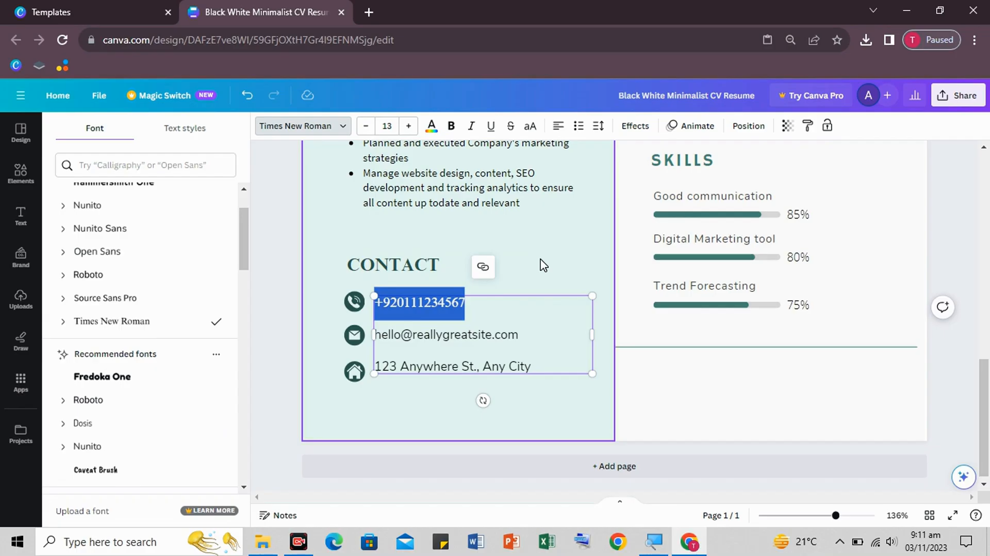
left_click(540, 268)
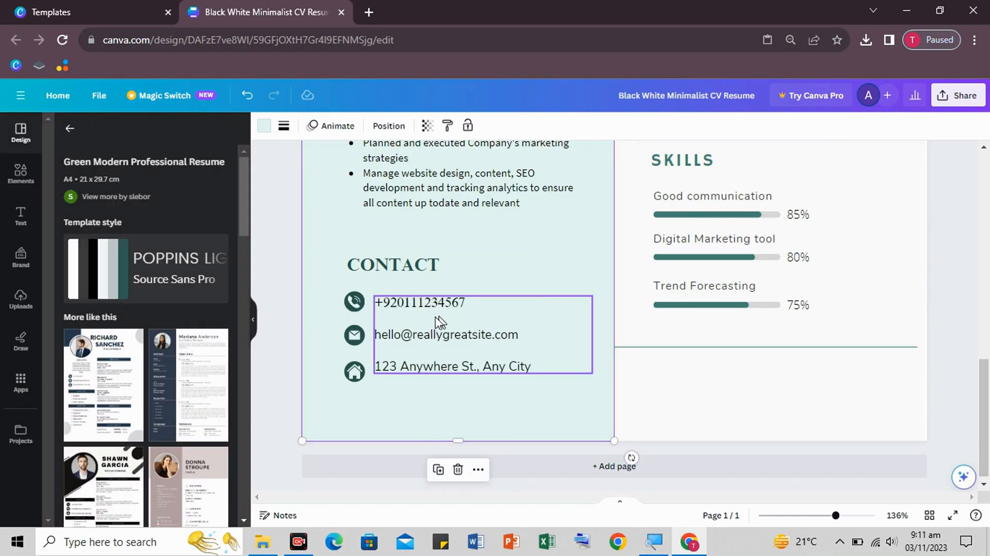
- Replace the sample e-mail with the candidate's e-mail and the street address with their home address
double_click(412, 335)
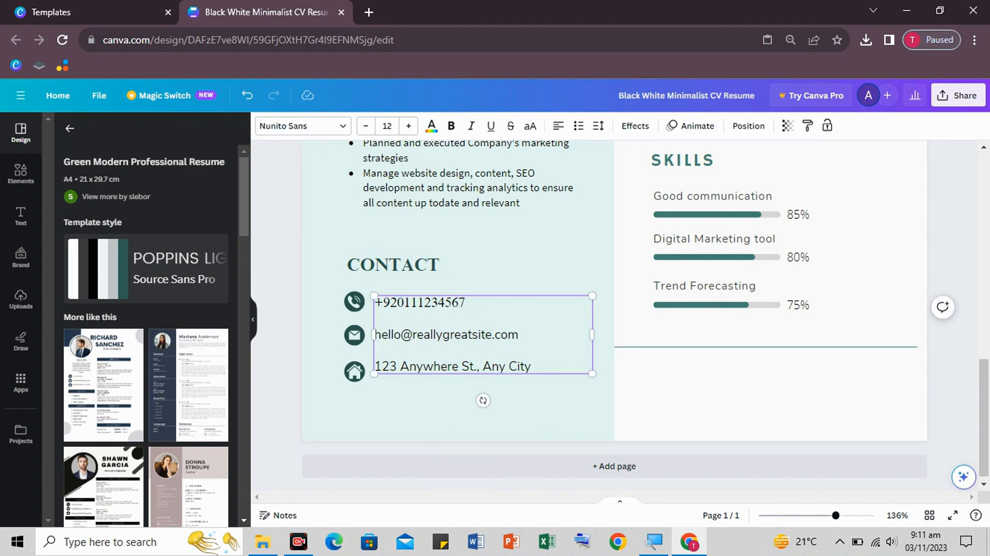
left_click_drag(517, 336, 388, 336)
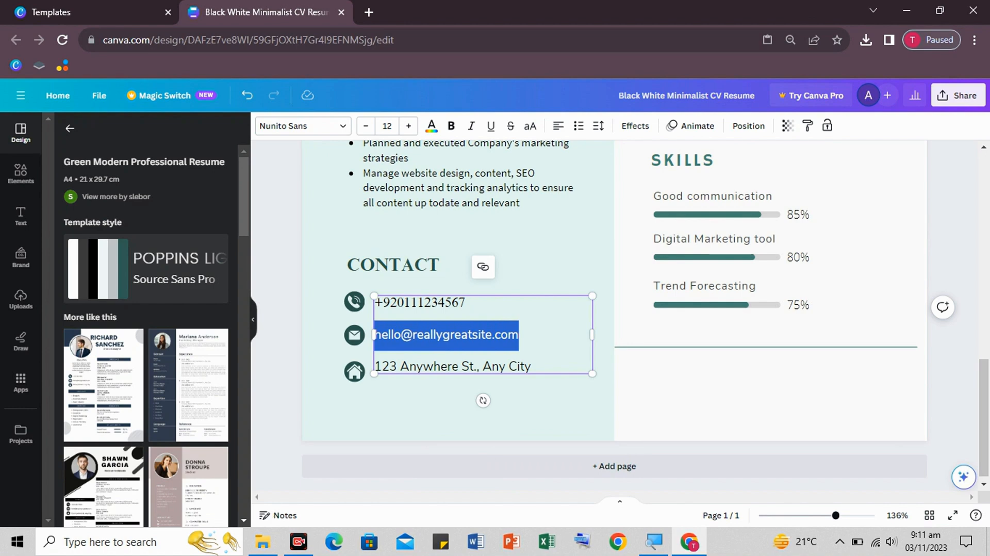
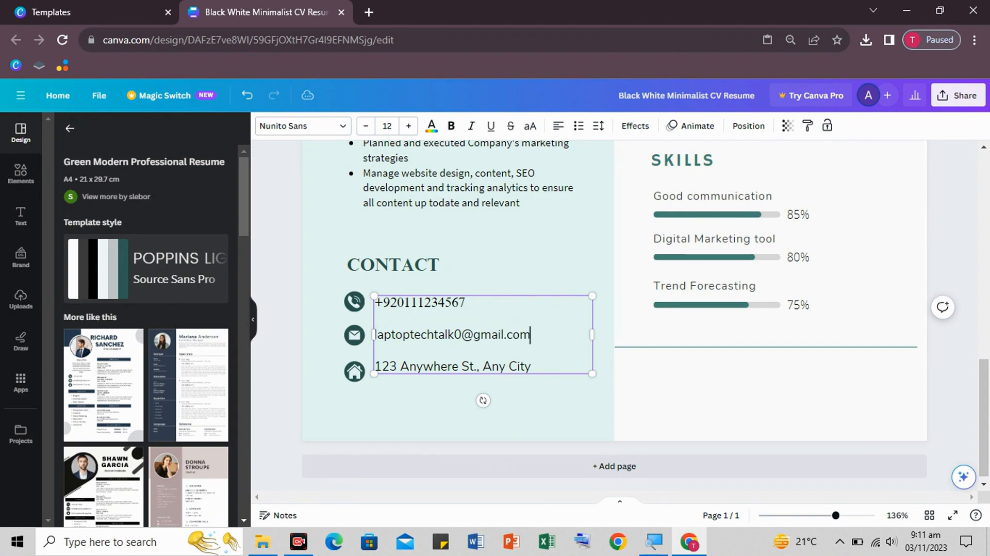
left_click_drag(531, 335, 384, 335)
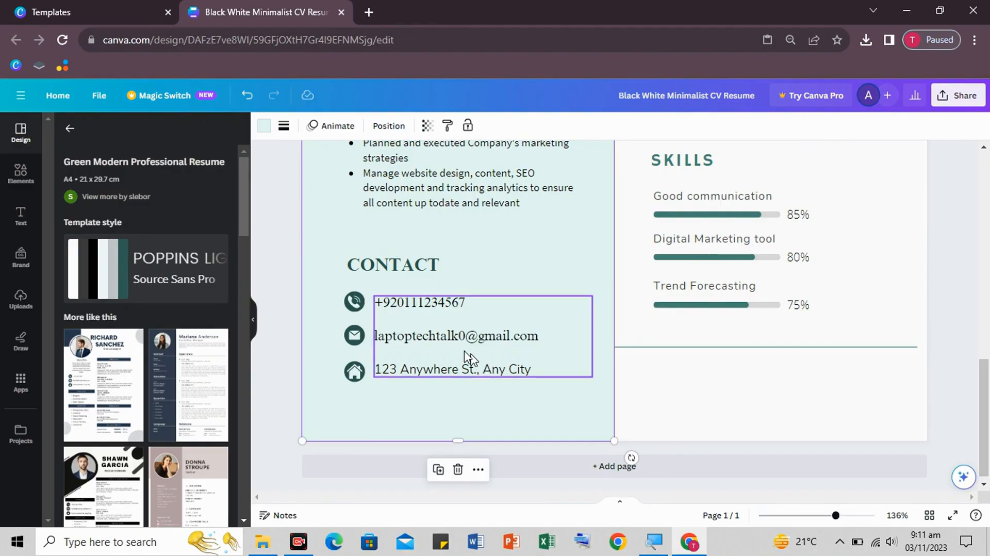
left_click(468, 372)
left_click_drag(535, 370, 382, 370)
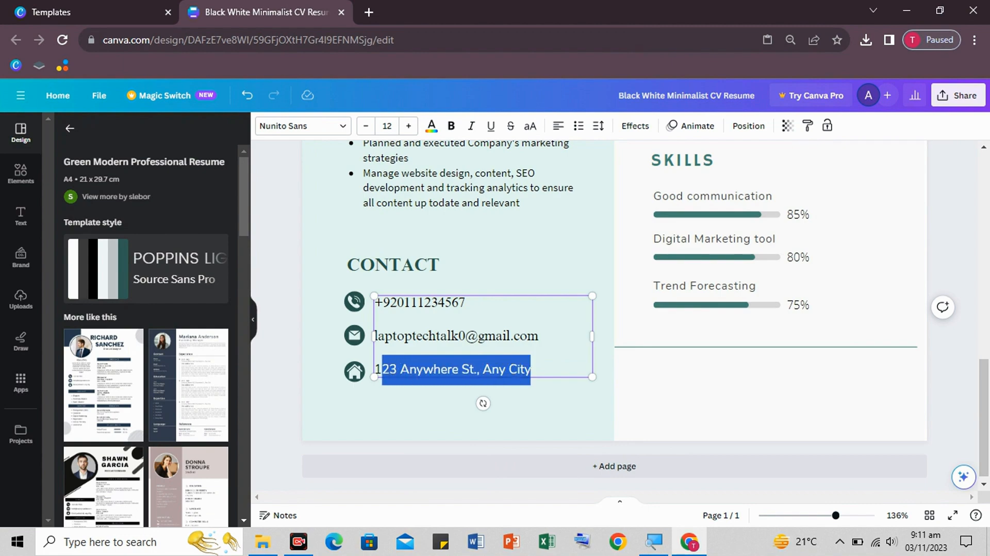
left_click(530, 241)
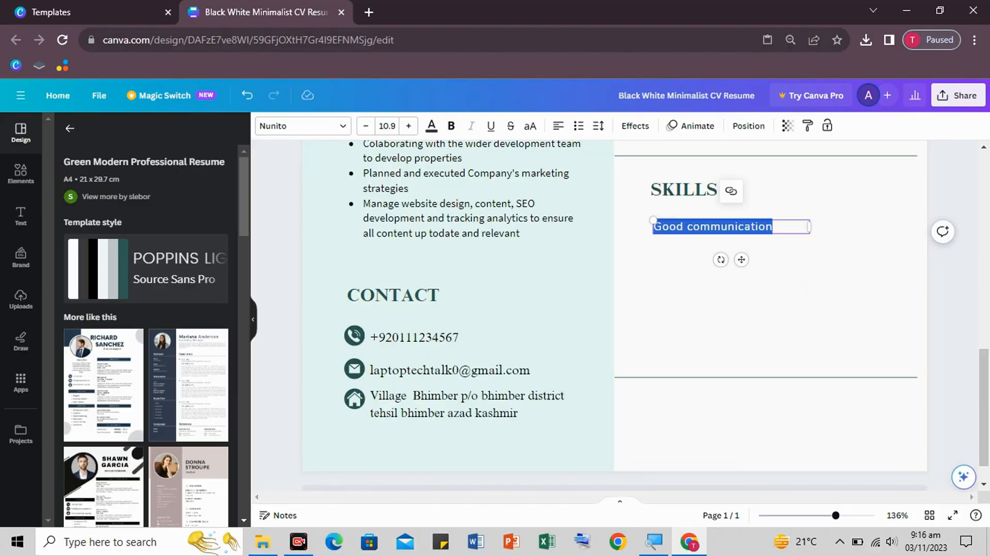
- Enter Microsoft Word, Microsoft PowerPoint and Graphic Designing on separate lines and format them as bullets
type("Microsof")
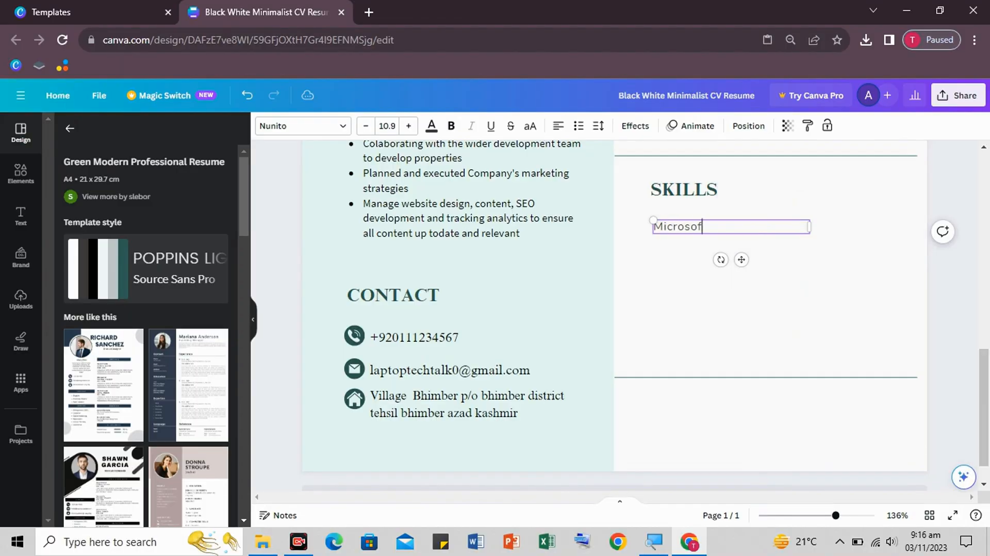
type("t Word")
key("Return")
type("Microsoft PowerPoint")
key("Return")
type("Graphic Designing")
key("Return")
left_click(828, 283)
left_click(755, 259)
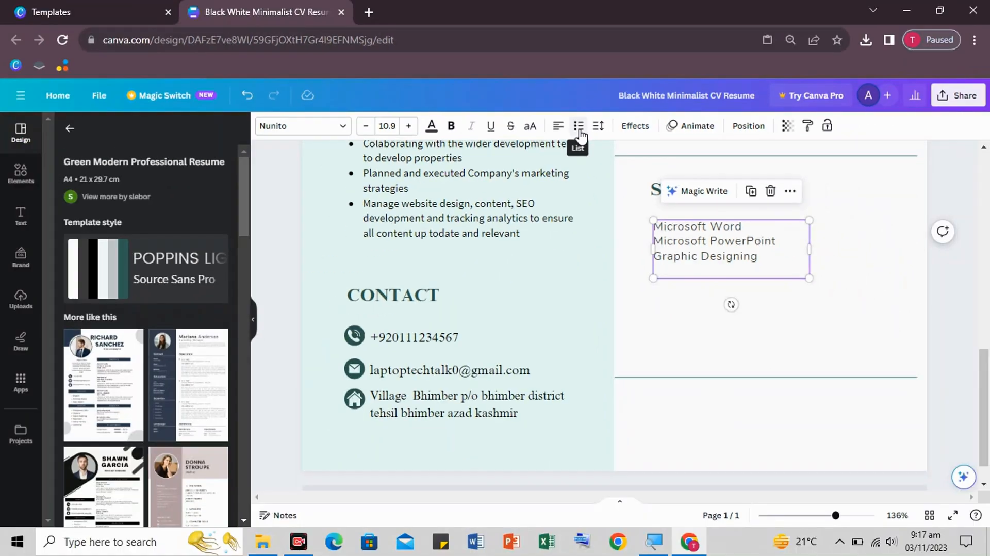
left_click(579, 129)
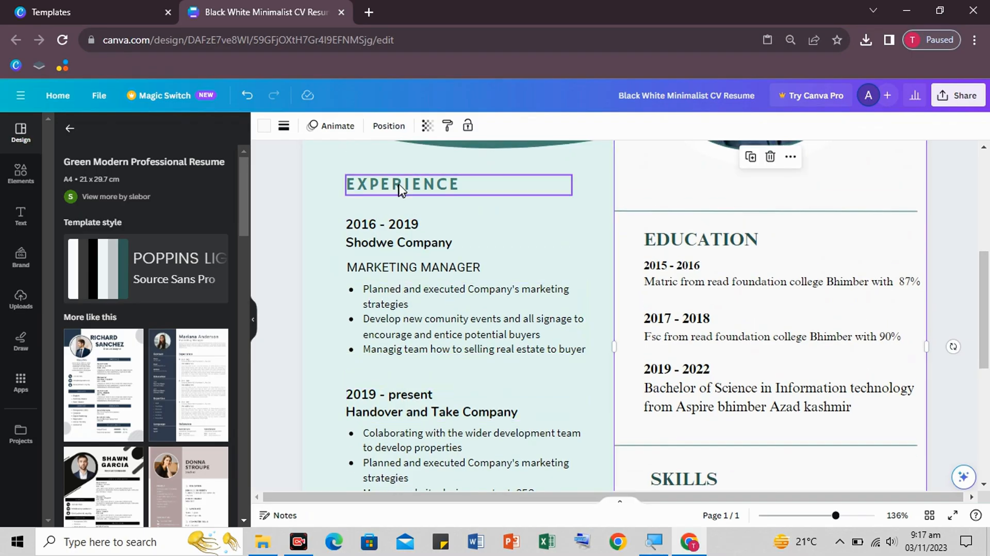
- Finish the About me text with '...knowledge and enthusiasm to a teaching position.' and a line about embracing new challenges and connecting with students
scroll(449, 319, "up", 3)
scroll(448, 318, "up", 1)
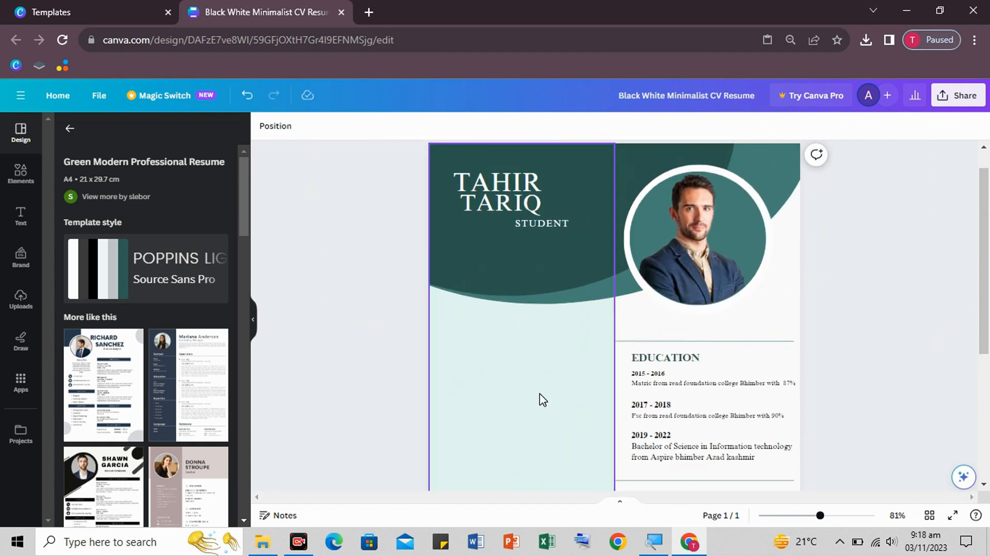
scroll(542, 403, "down", 3)
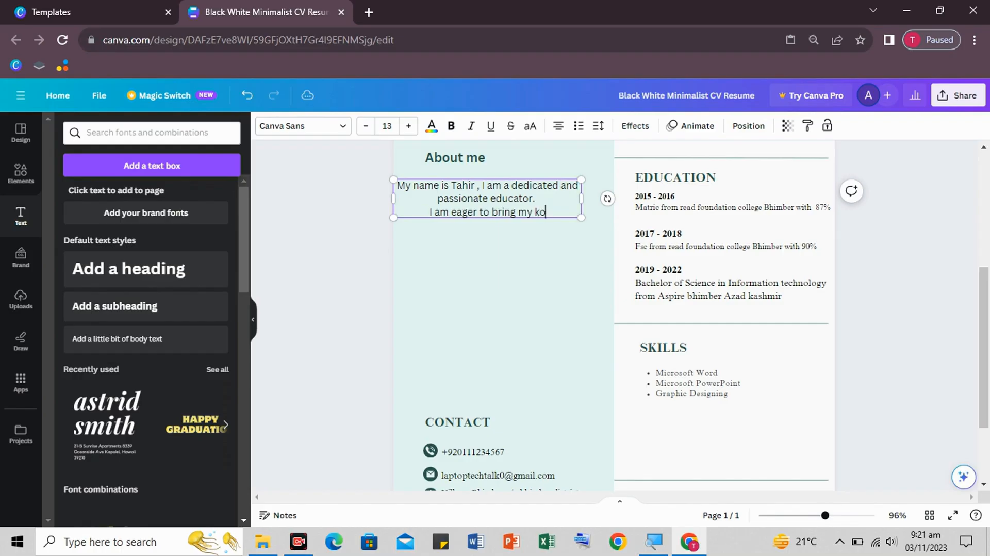
type("owledg")
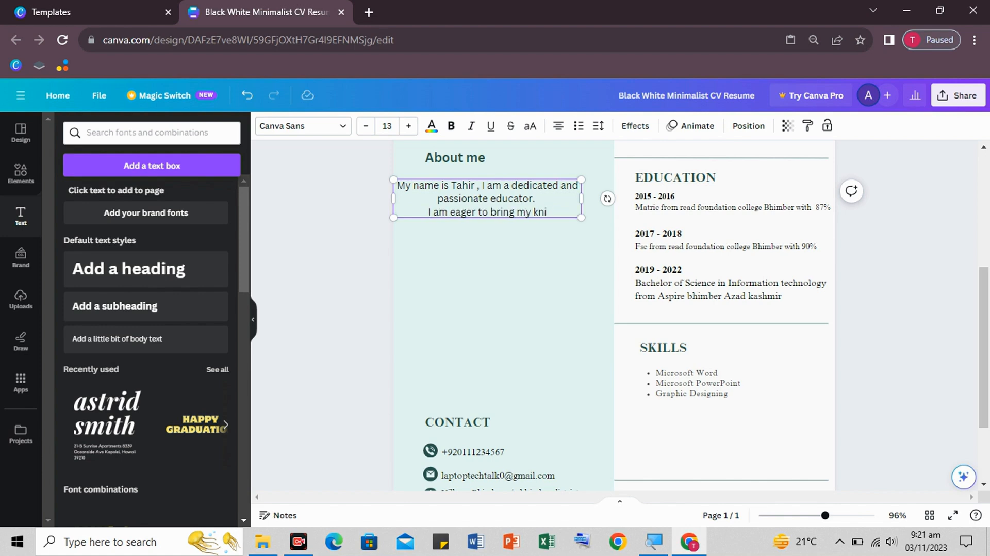
type("e and enthusiasm t")
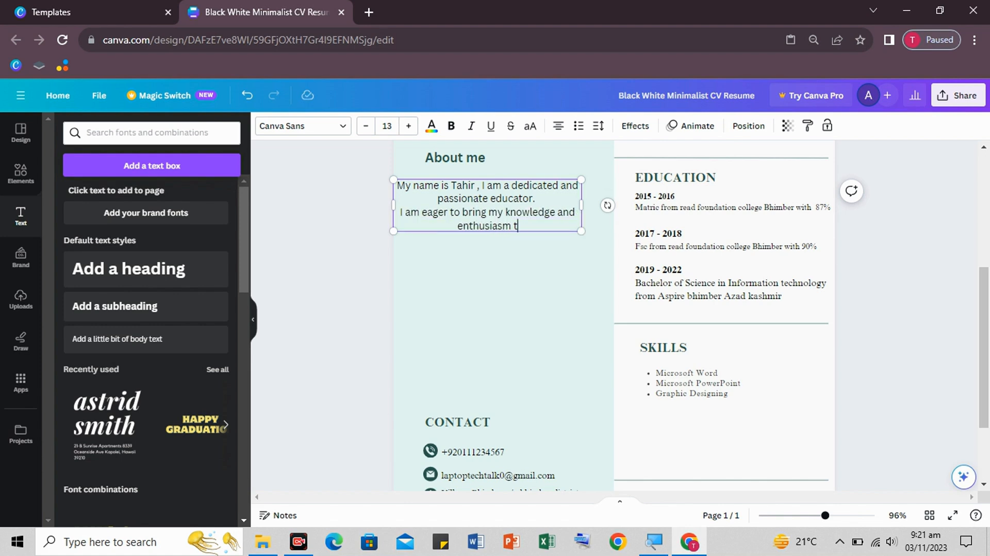
type("o a teaching position.")
key("Return")
type("I'm excited to embrace new challenged")
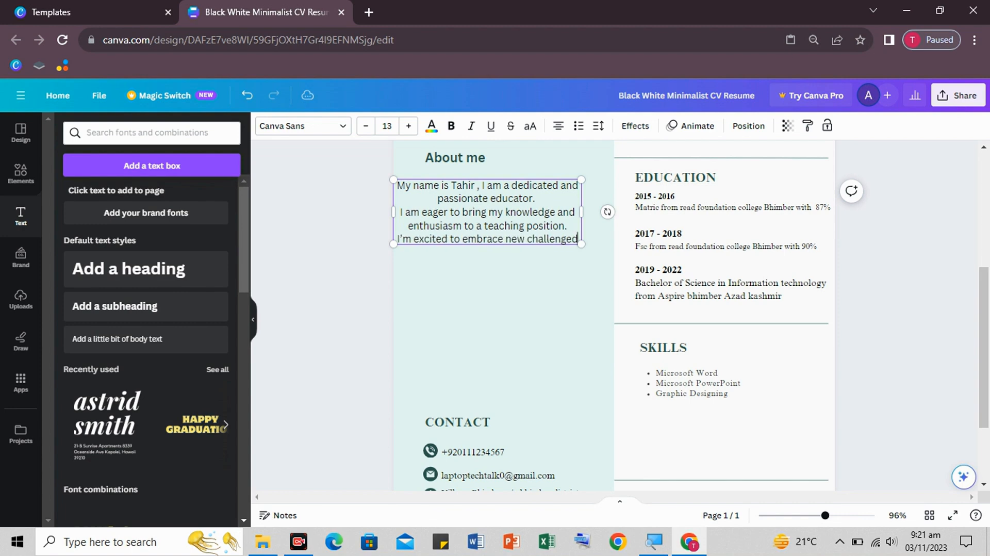
key("BackSpace")
type("s,")
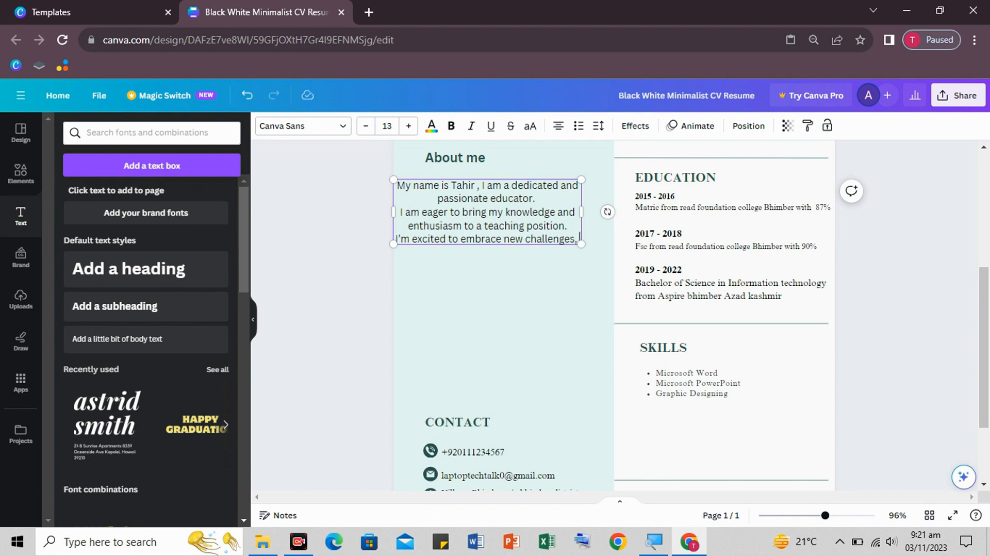
type(" connect with students and diff")
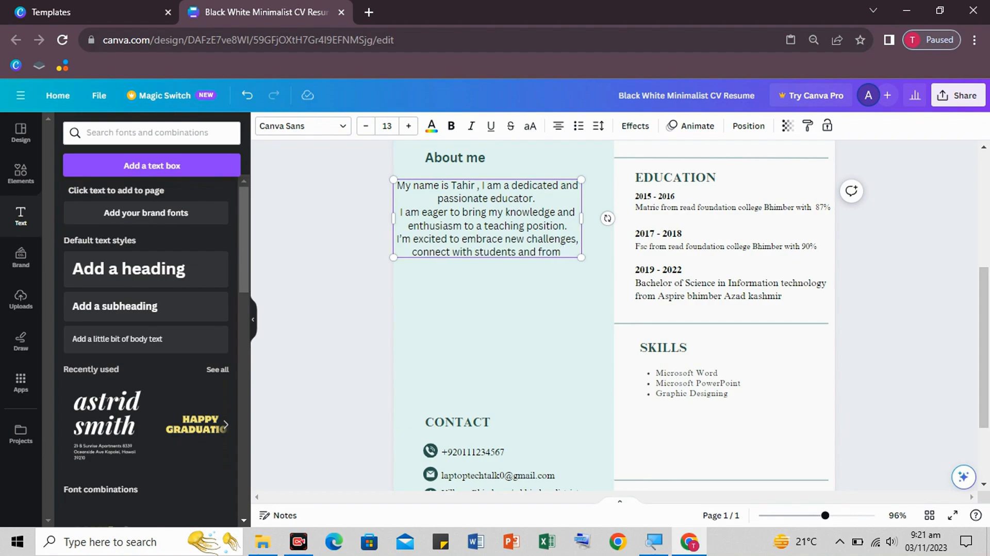
key("BackSpace")
key("BackSpace")
key("BackSpace")
key("BackSpace")
key("BackSpace")
key("BackSpace")
key("BackSpace")
key("BackSpace")
key("BackSpace")
type(".")
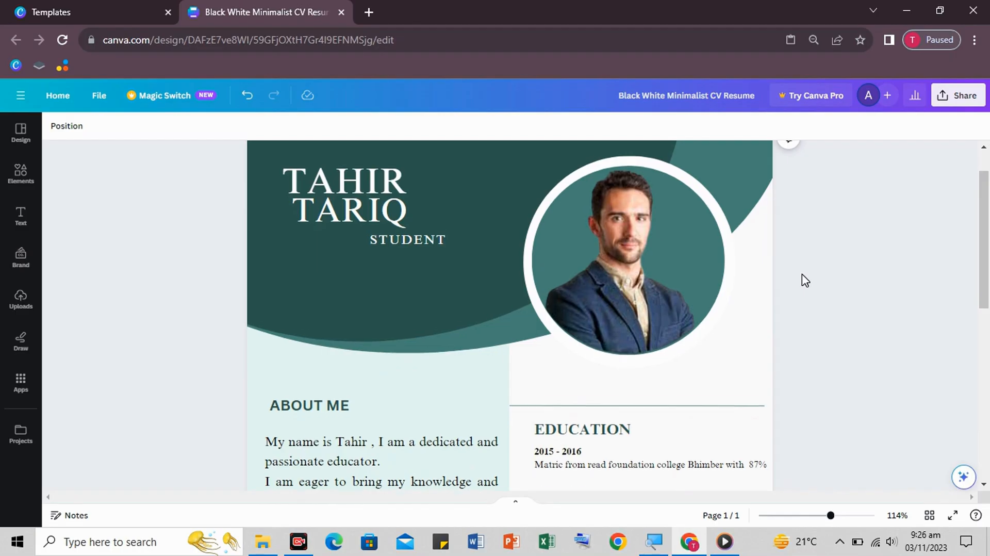
- Download the CV from Share > Download with file type PDF Standard
scroll(806, 280, "down", 3)
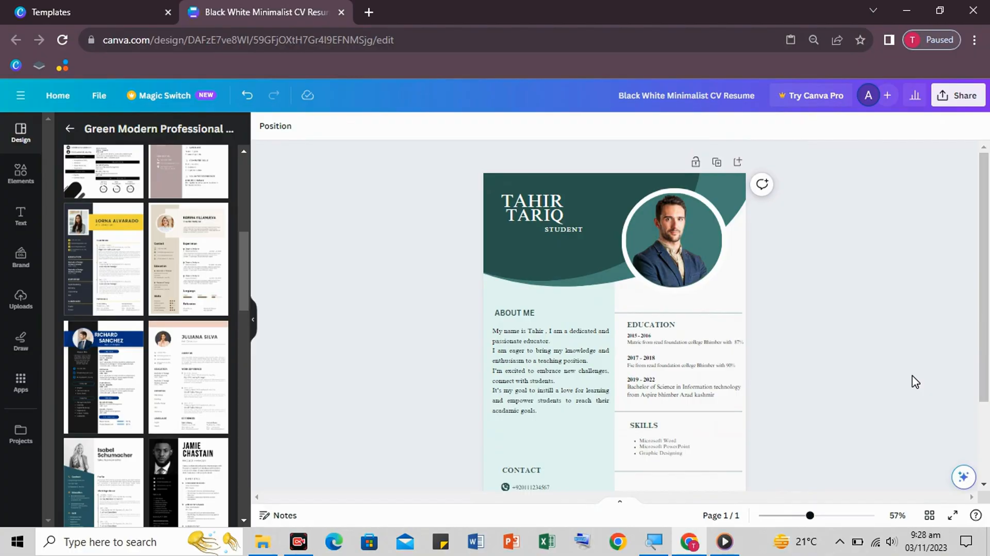
left_click(959, 106)
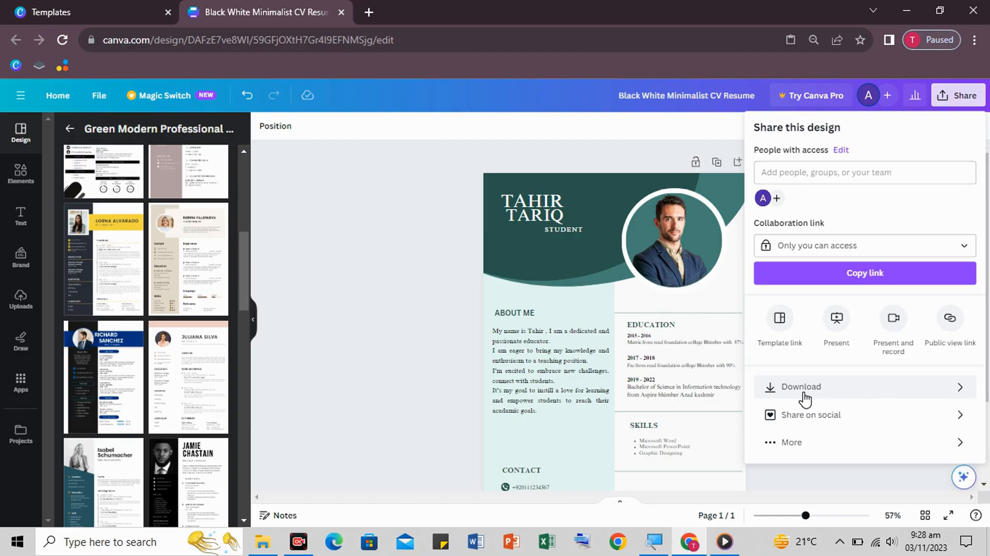
left_click(804, 394)
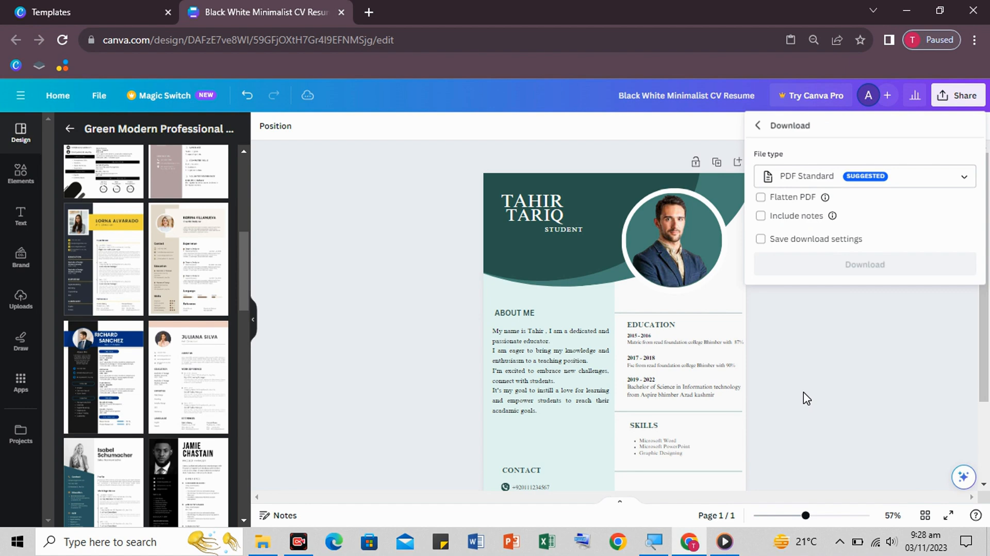
left_click(938, 184)
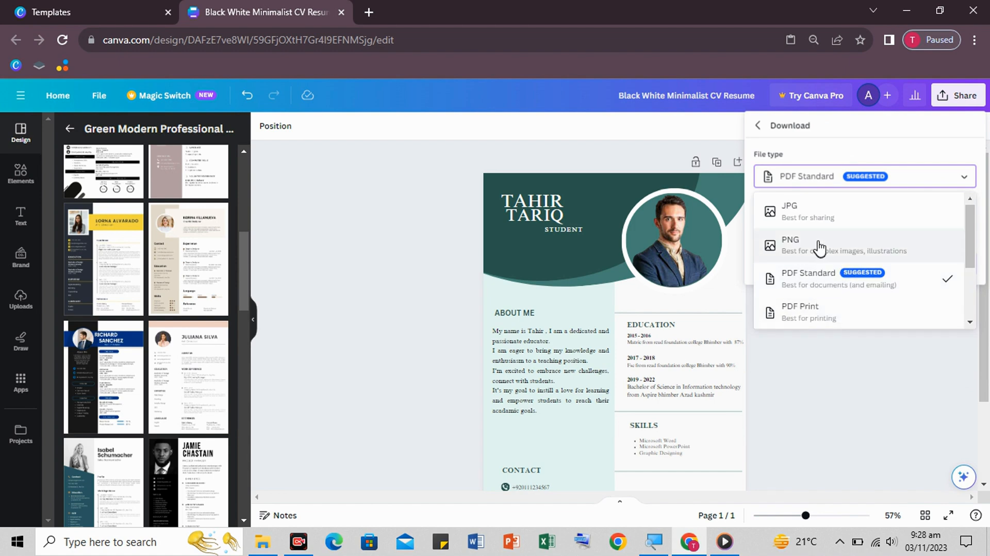
left_click(938, 185)
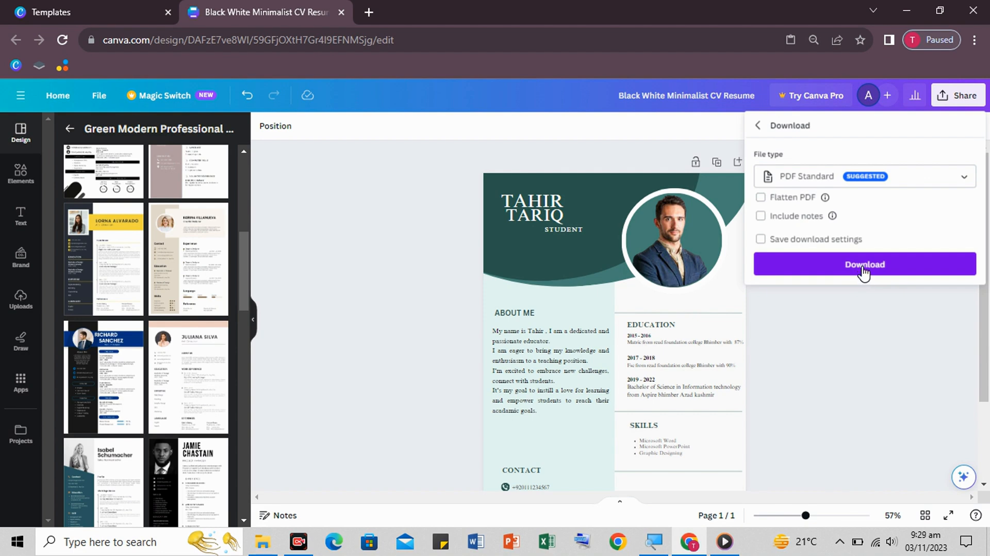
left_click(862, 267)
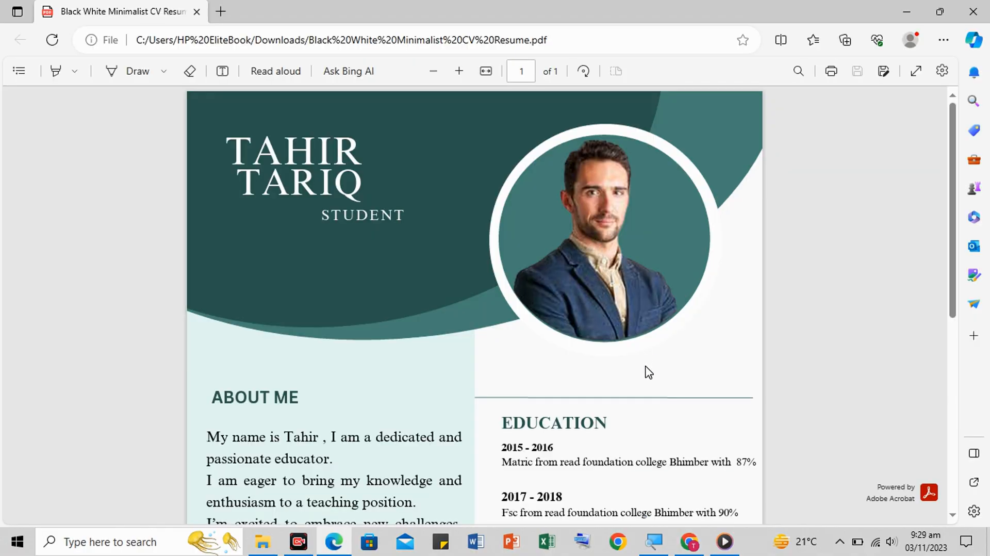
- Scroll down through the downloaded CV PDF in Edge's viewer
scroll(648, 371, "down", 4)
scroll(648, 371, "down", 1)
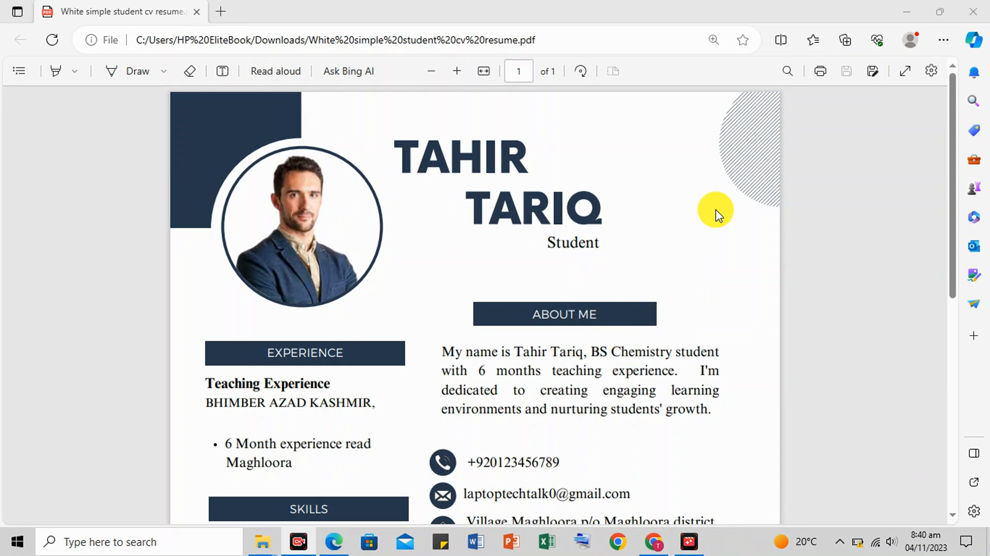
left_click_drag(951, 226, 957, 371)
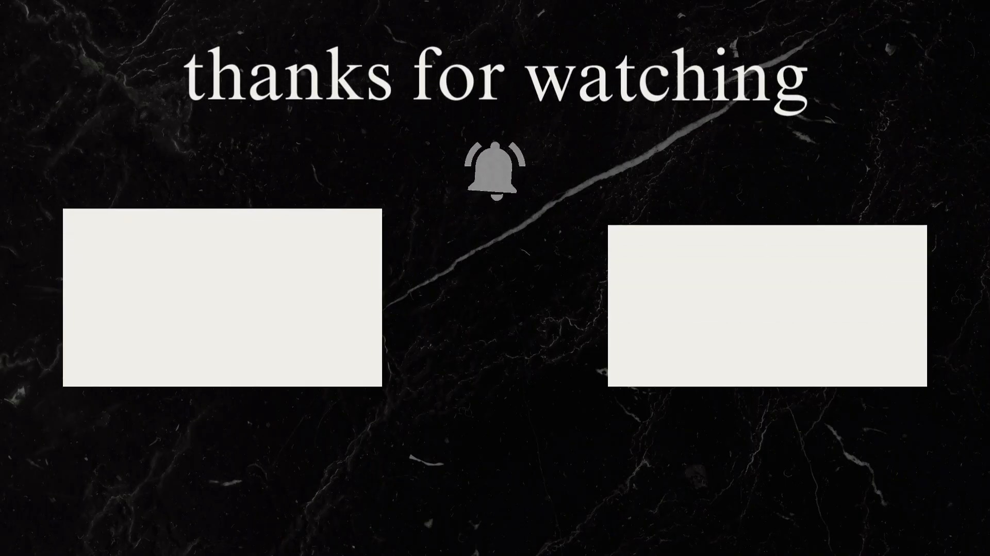